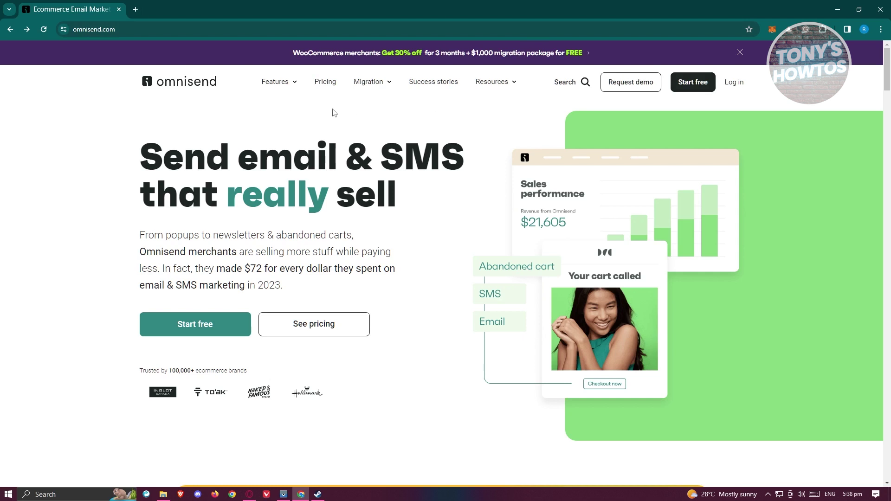
Open Omnisend's pricing page and compare the prices, contact limits and features of the Pro, Standard and Free plans
click(324, 82)
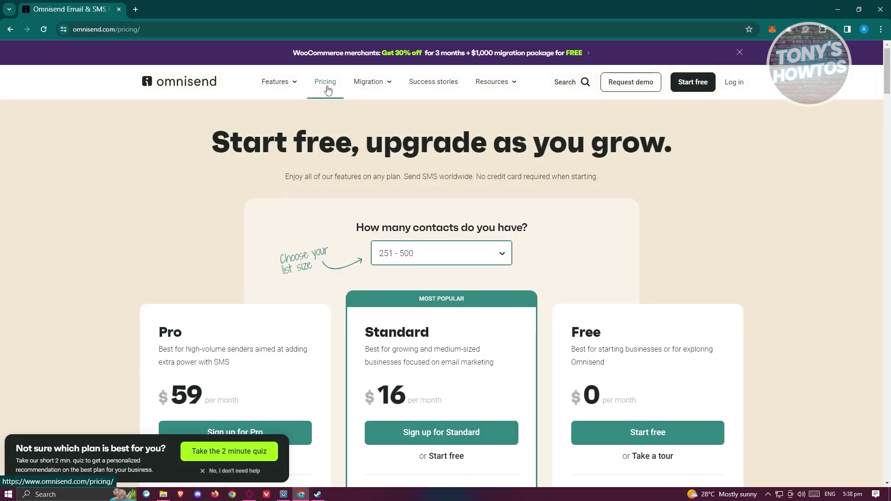
scroll(379, 232, down, 3)
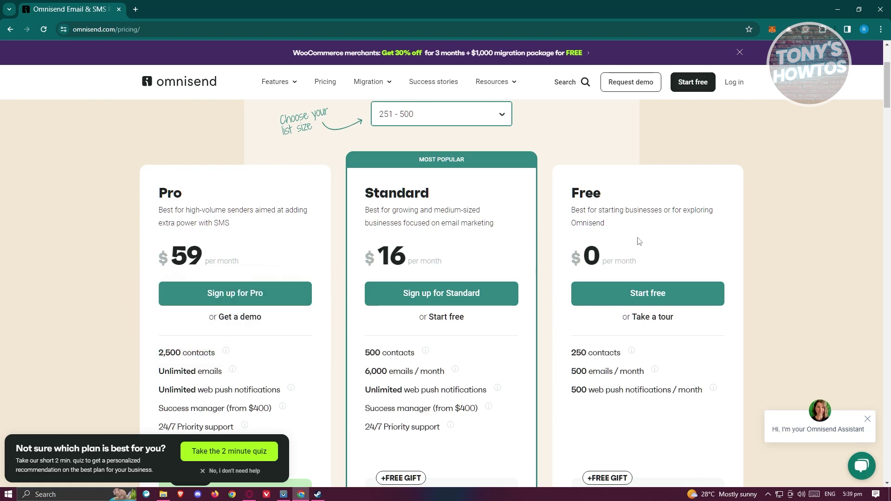
scroll(643, 240, down, 1)
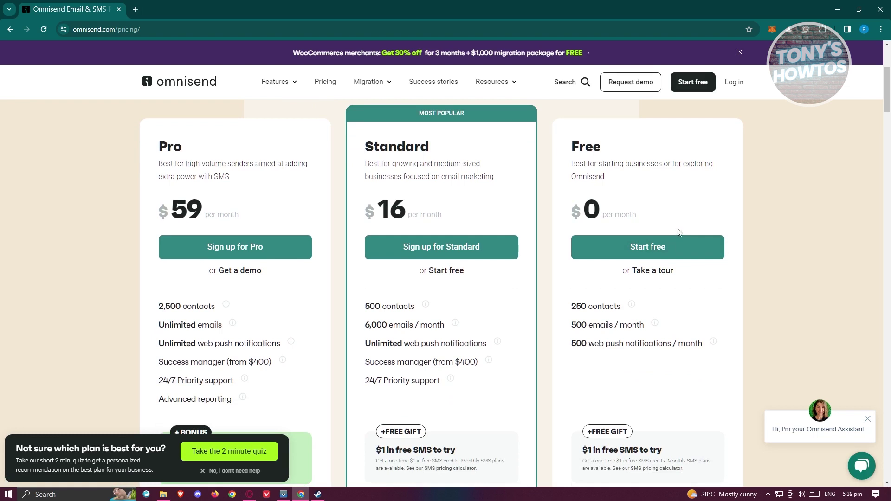
scroll(677, 231, down, 2)
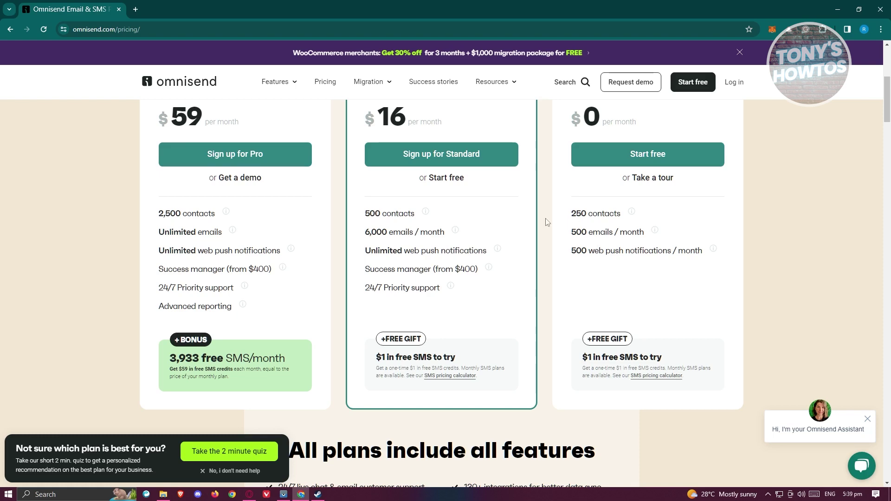
scroll(487, 222, up, 4)
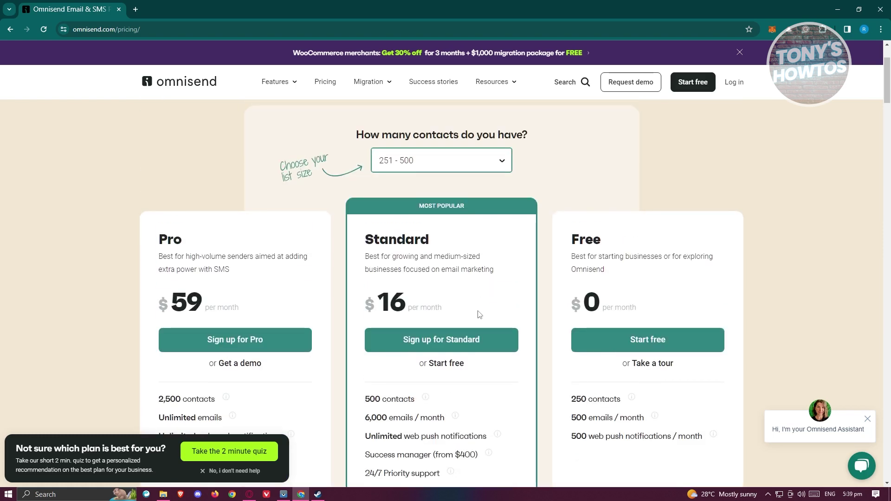
scroll(474, 301, down, 2)
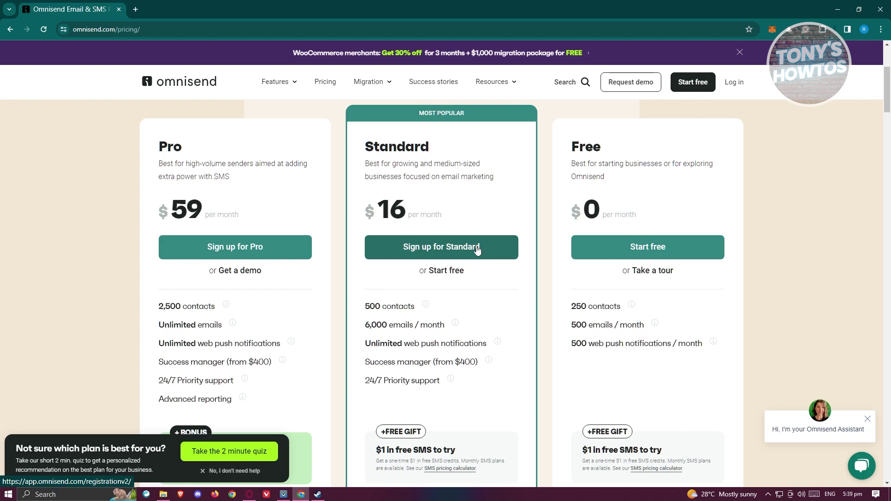
Start the Free plan registration, sign up for an account, and dismiss the browser's offer to save the password
click(670, 249)
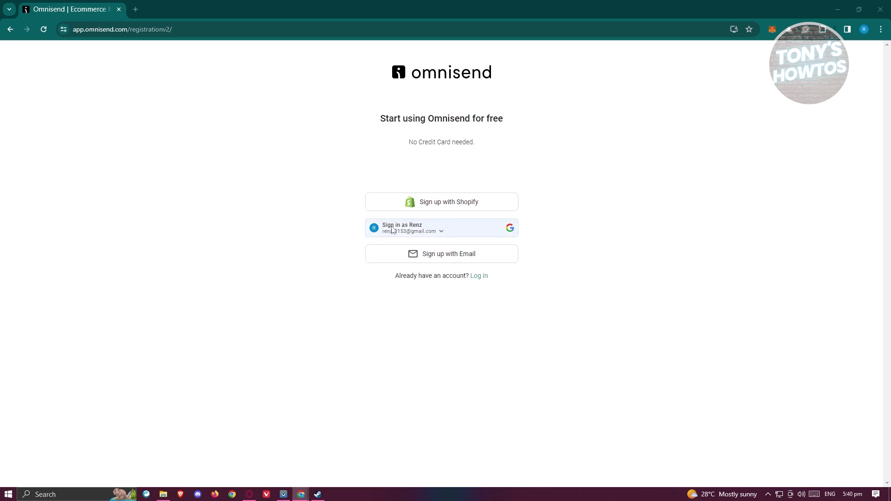
click(390, 232)
click(435, 274)
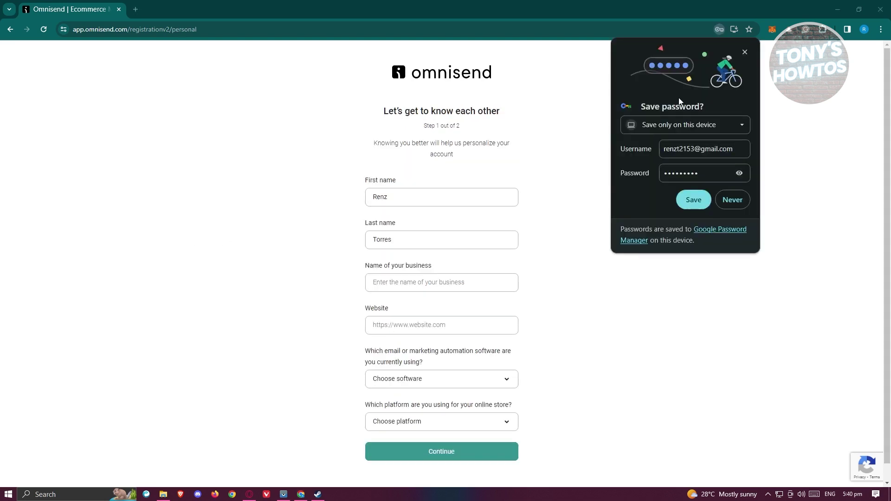
click(745, 52)
scroll(596, 264, down, 1)
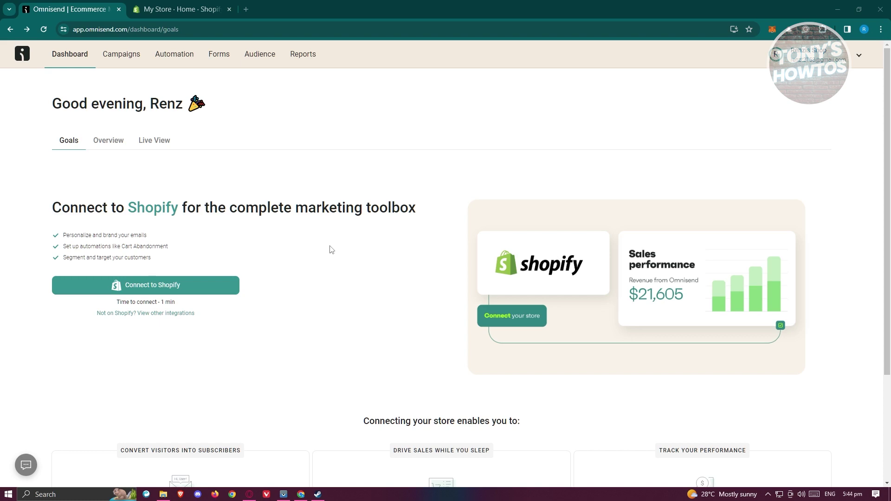
View Omnisend's Shopify App Store listing through the store connection option, then return and review the dashboard goals
click(190, 285)
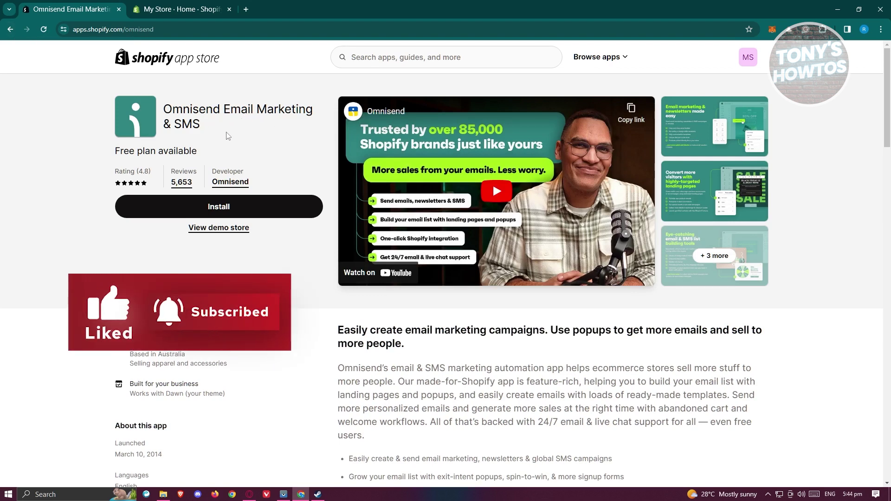
click(170, 205)
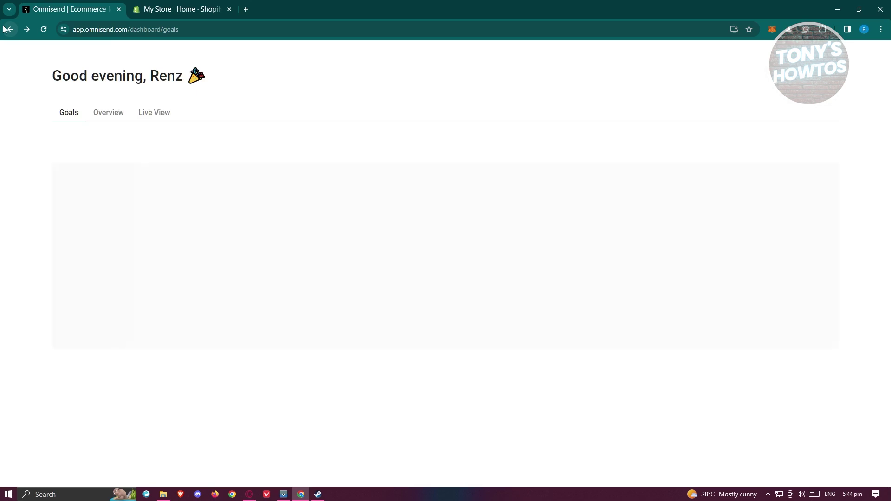
scroll(325, 200, down, 3)
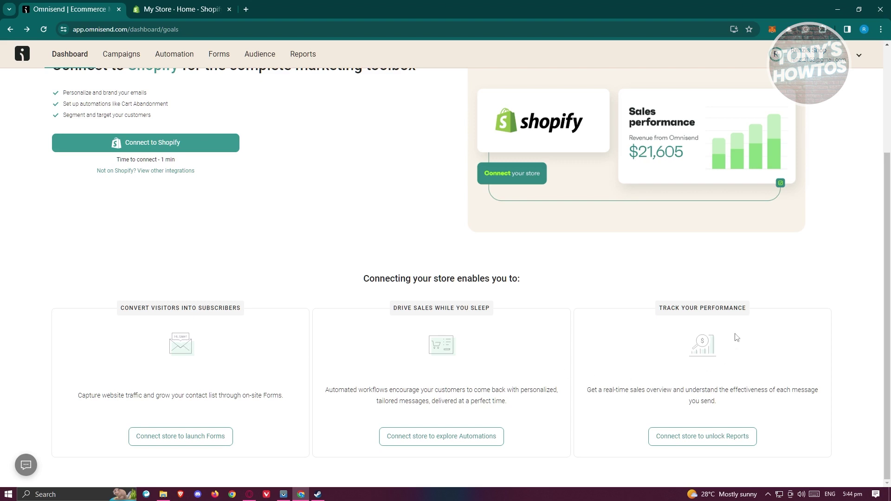
scroll(732, 330, up, 3)
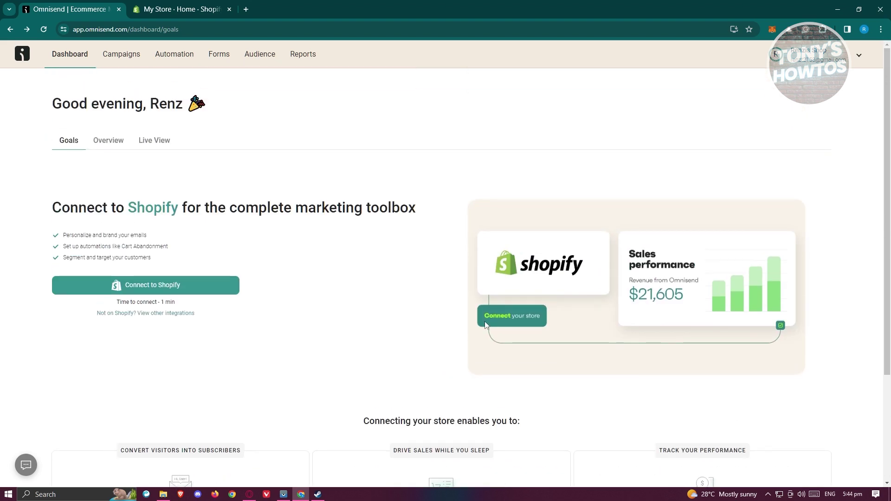
Review the dashboard's sales and audience overview and live view, then the standard campaign reports
click(107, 142)
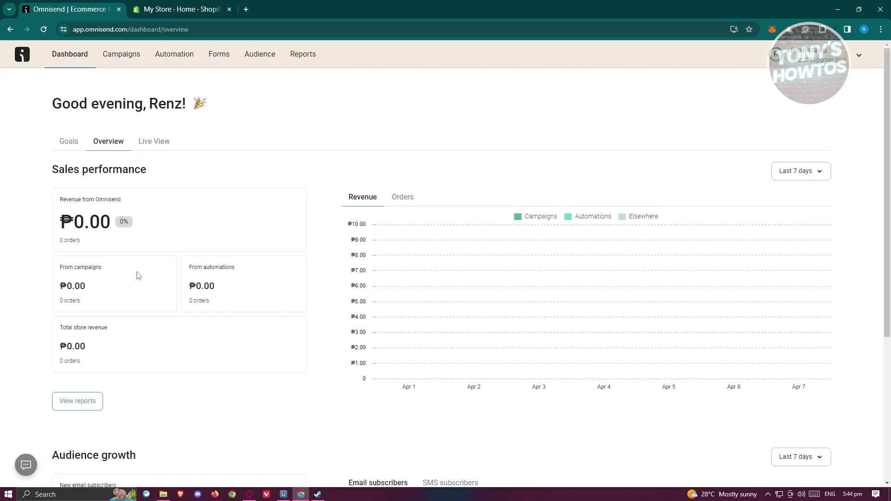
scroll(253, 364, down, 5)
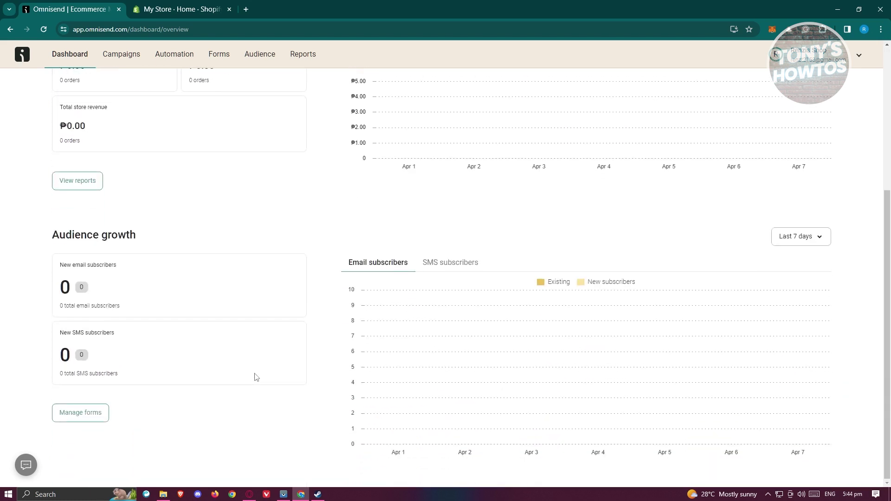
scroll(279, 357, up, 5)
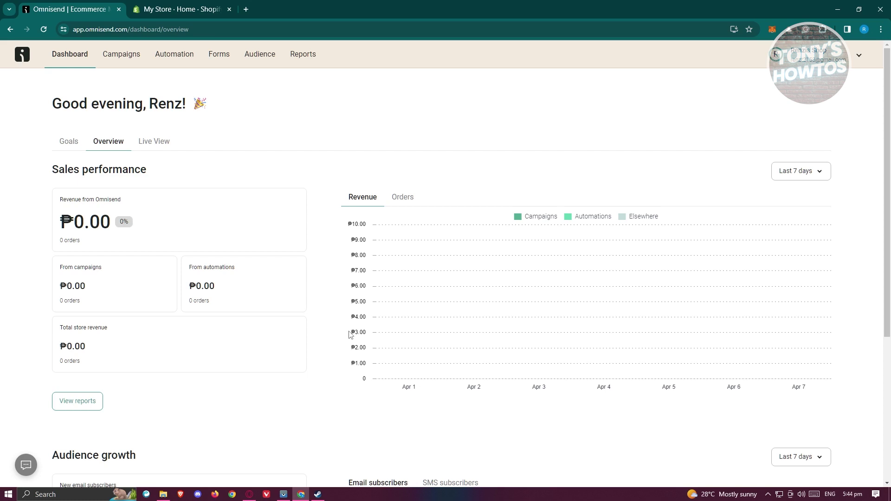
click(157, 146)
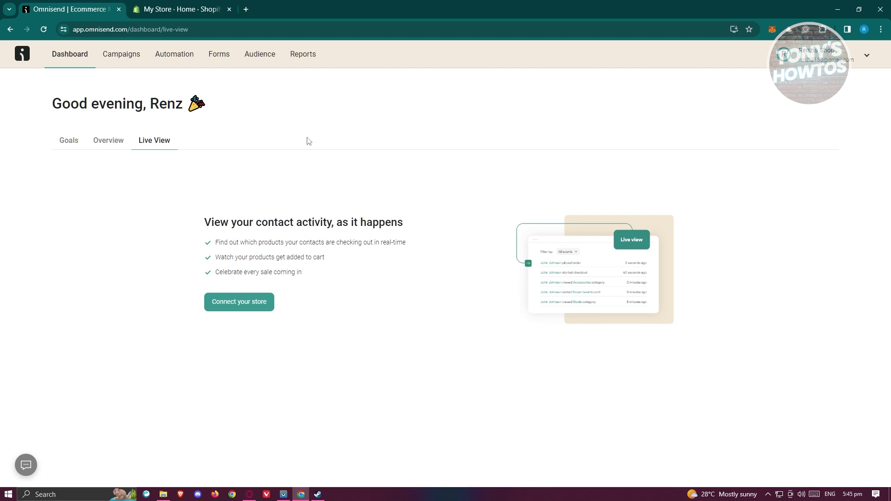
click(303, 53)
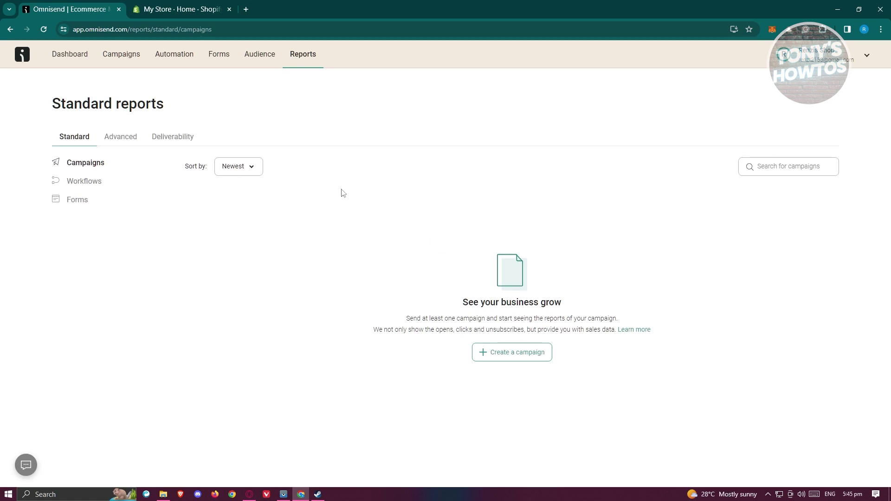
Look through the audience section's segments, customer breakdown, imports, exports and tags, ending on the contact list
click(260, 55)
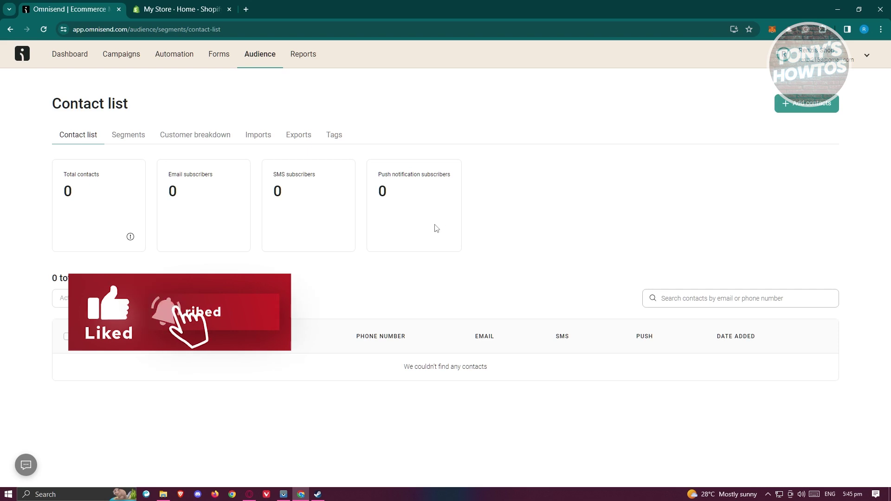
click(126, 136)
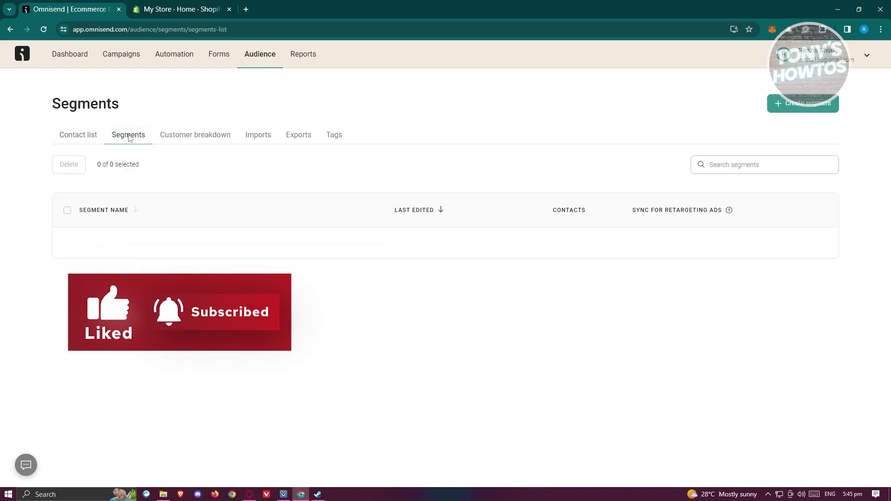
click(201, 136)
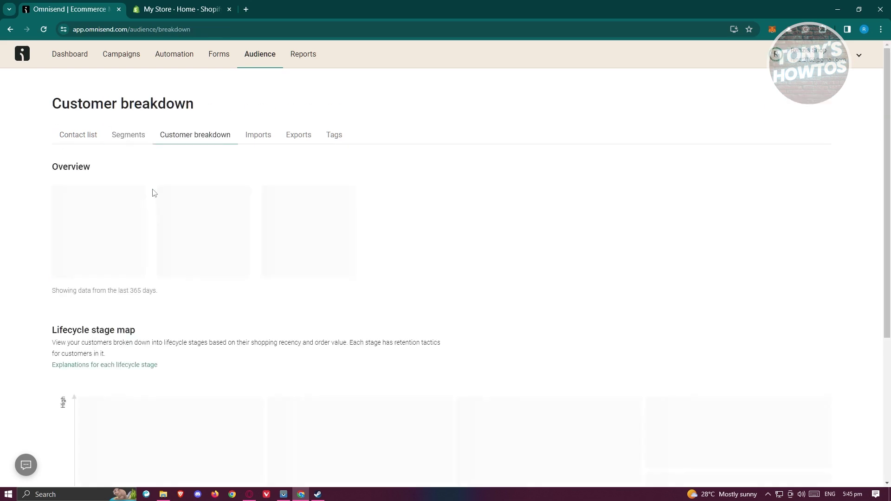
click(261, 136)
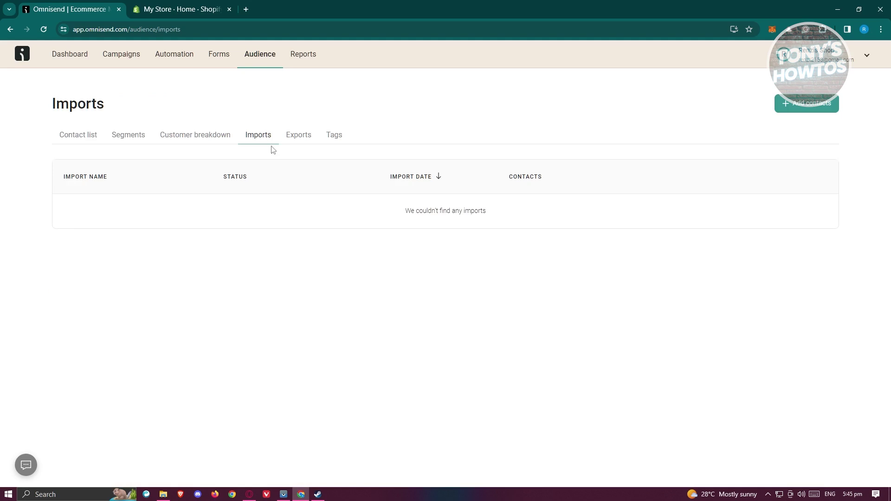
click(299, 141)
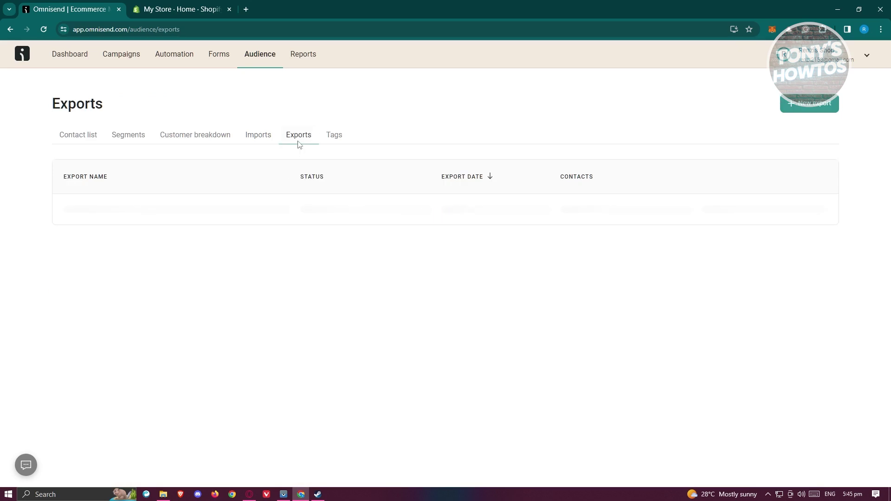
click(333, 139)
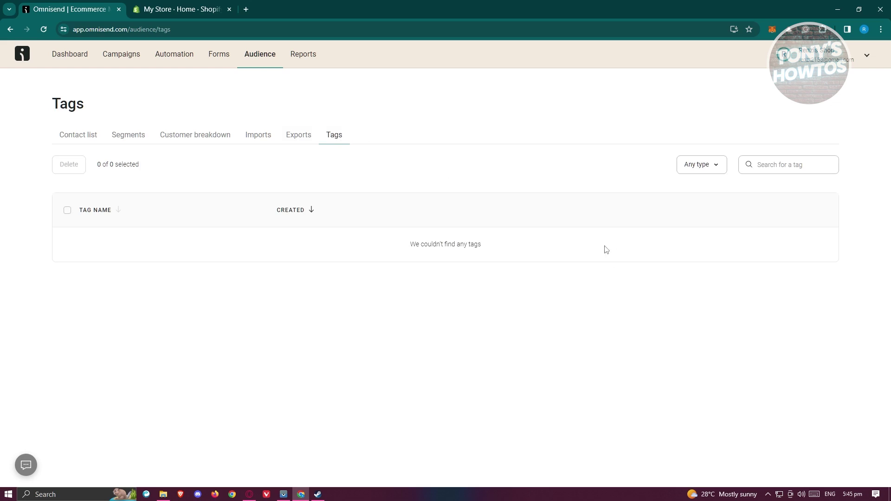
click(66, 142)
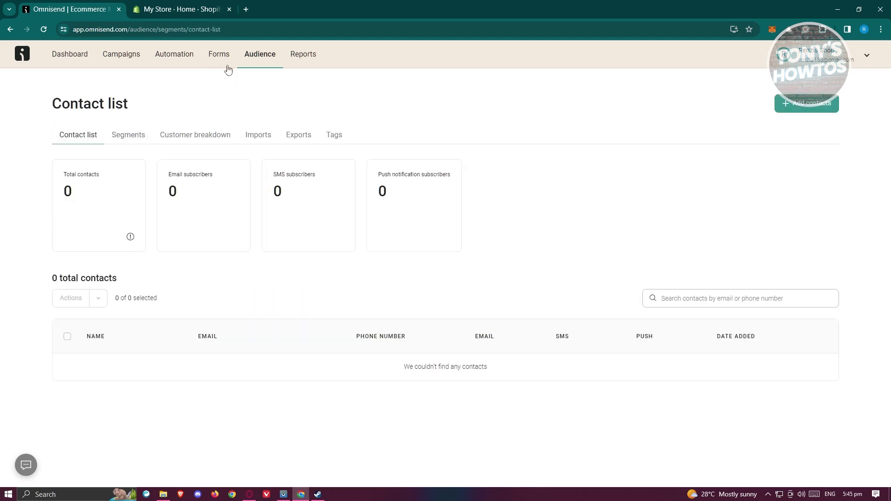
Look over the Forms and Automation sections, then open the Campaigns section
click(225, 62)
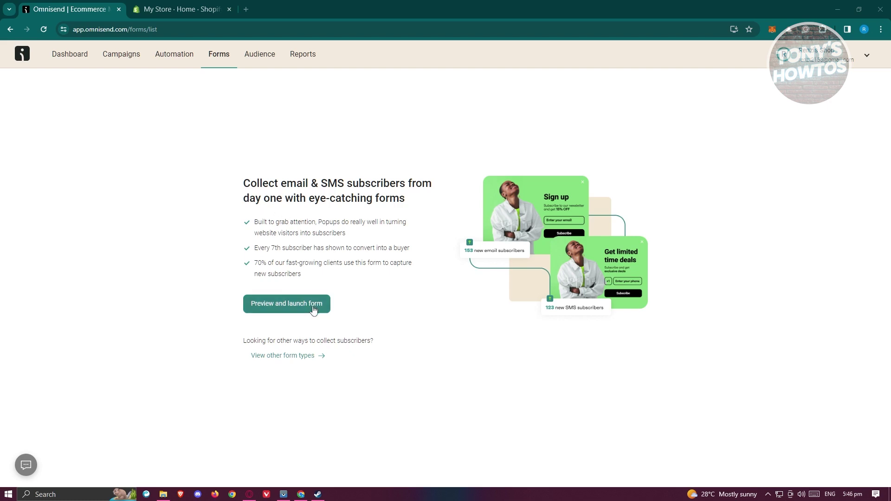
click(180, 61)
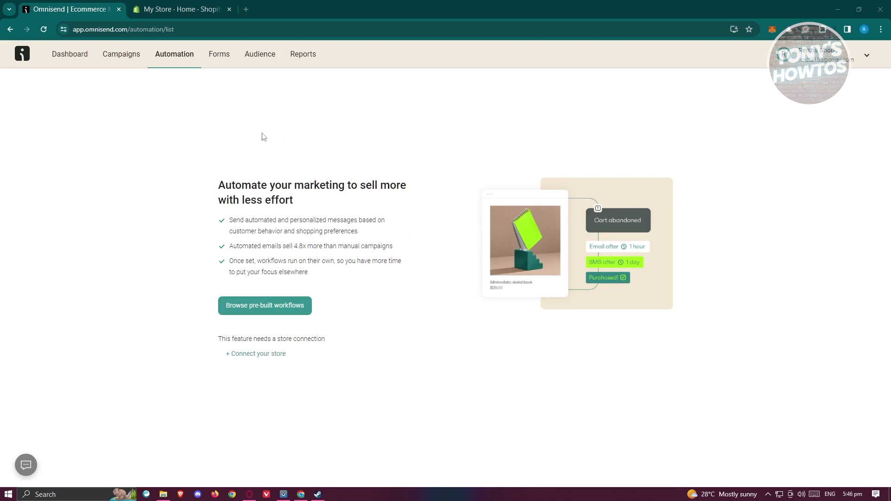
click(130, 64)
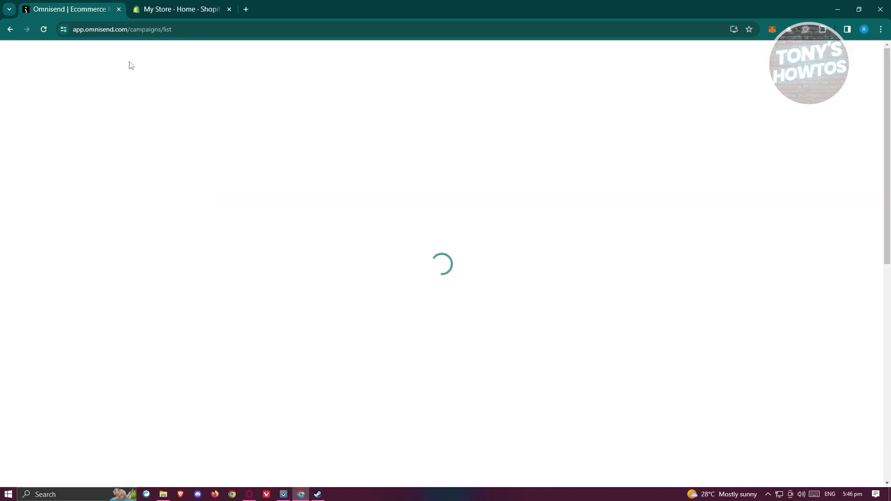
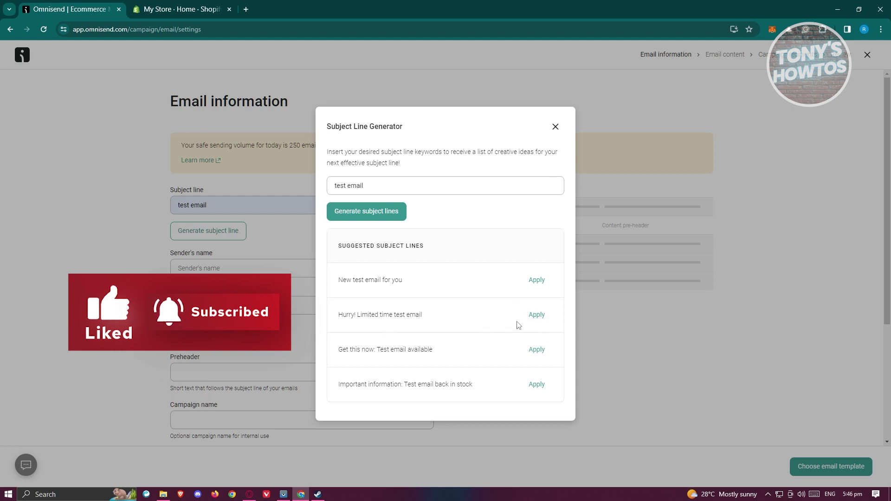
Apply the suggested subject line "Hurry! Limited time test email" and enter the shop's name as the sender's name
click(537, 315)
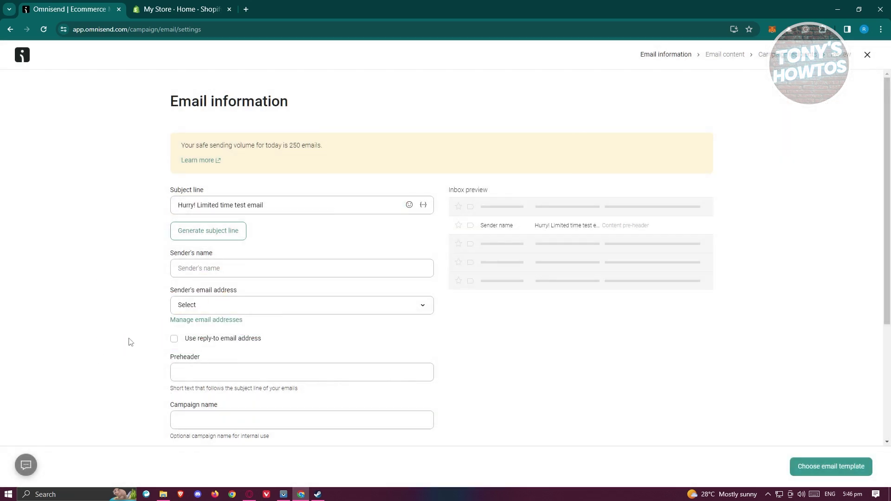
click(216, 267)
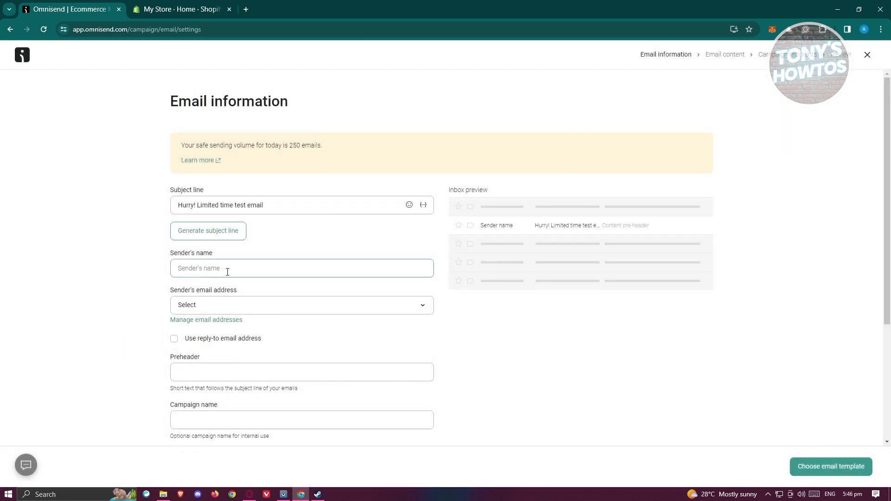
text(Re)
text('s Shop)
click(128, 309)
scroll(159, 298, down, 1)
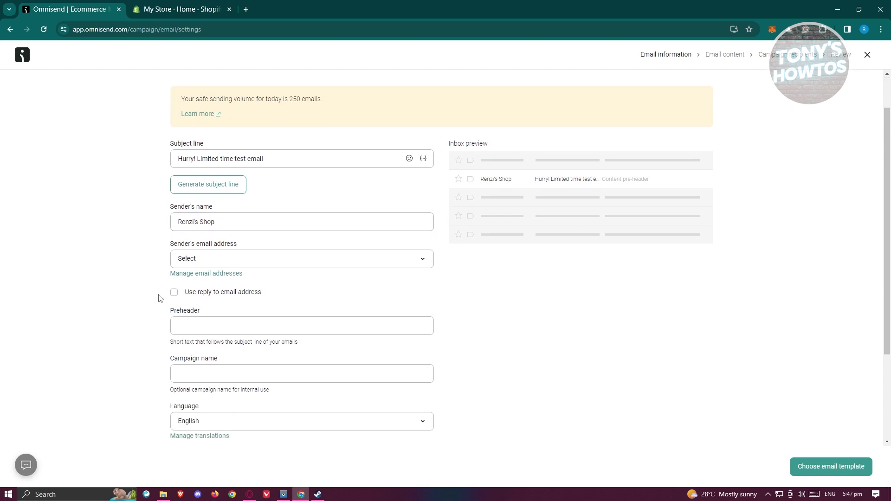
Set the campaign's sender email address to Shared Omnisend Email
click(281, 260)
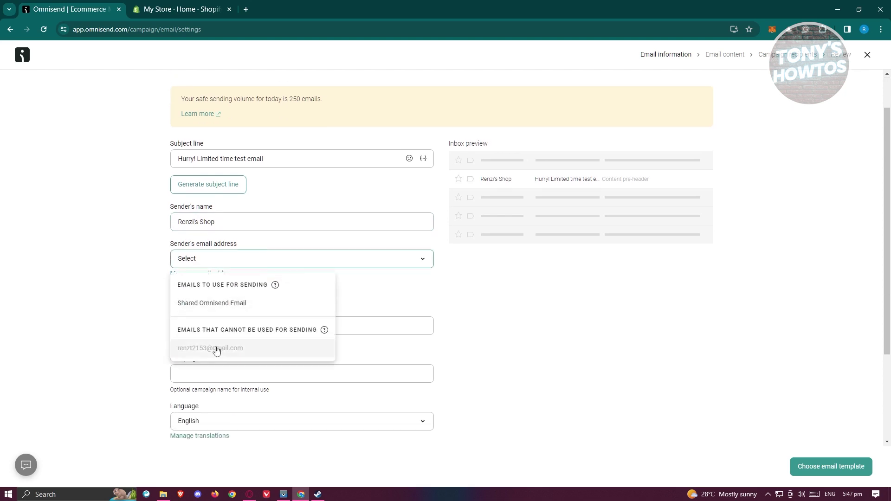
click(223, 305)
scroll(134, 319, down, 1)
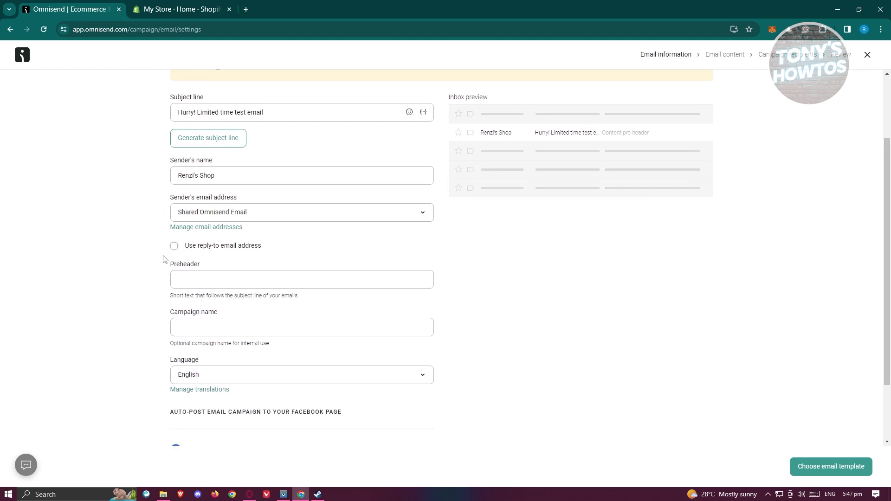
scroll(123, 254, down, 2)
Name the campaign "TEST Campaign", leaving the preheader empty, and check the completed email information
click(200, 198)
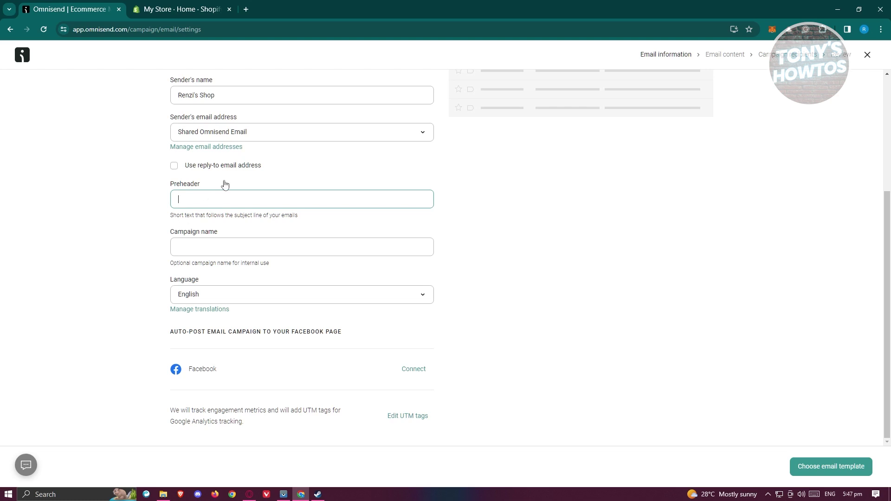
click(258, 245)
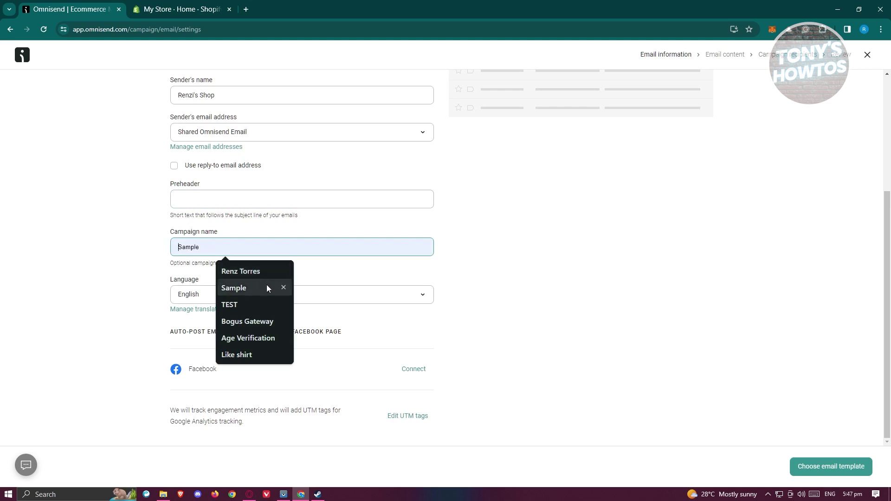
click(252, 302)
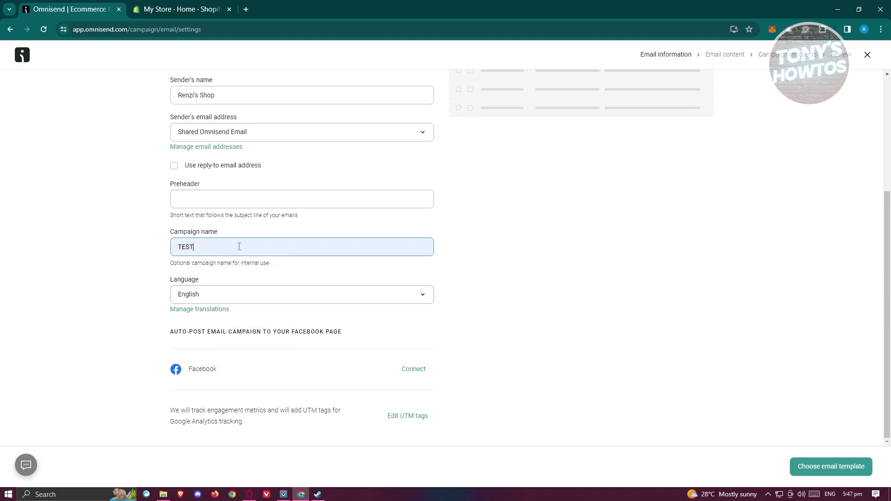
text(Campaign)
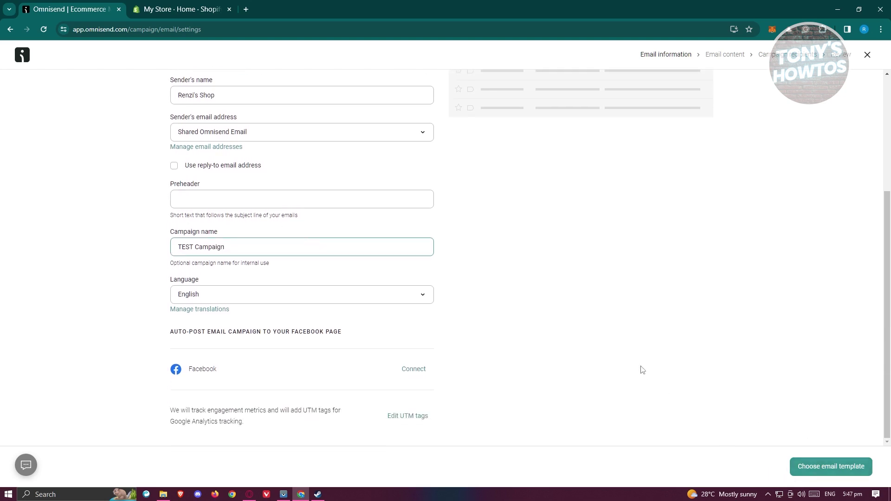
scroll(640, 369, up, 2)
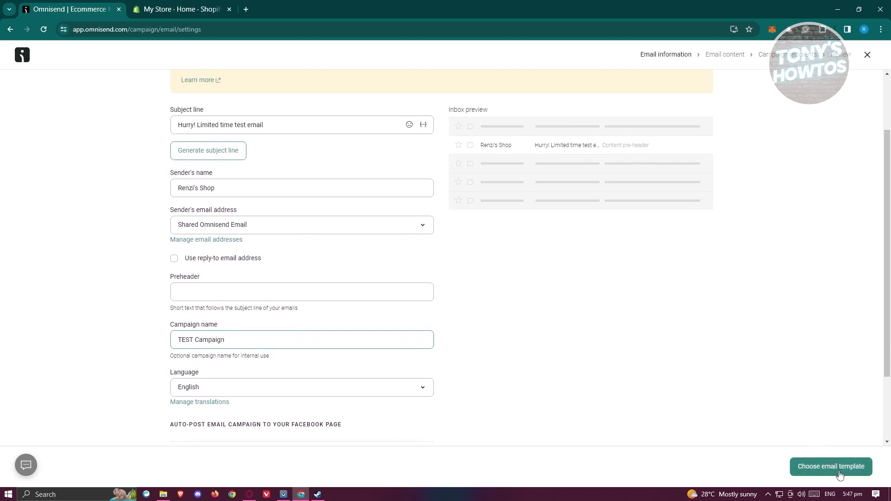
scroll(512, 226, up, 2)
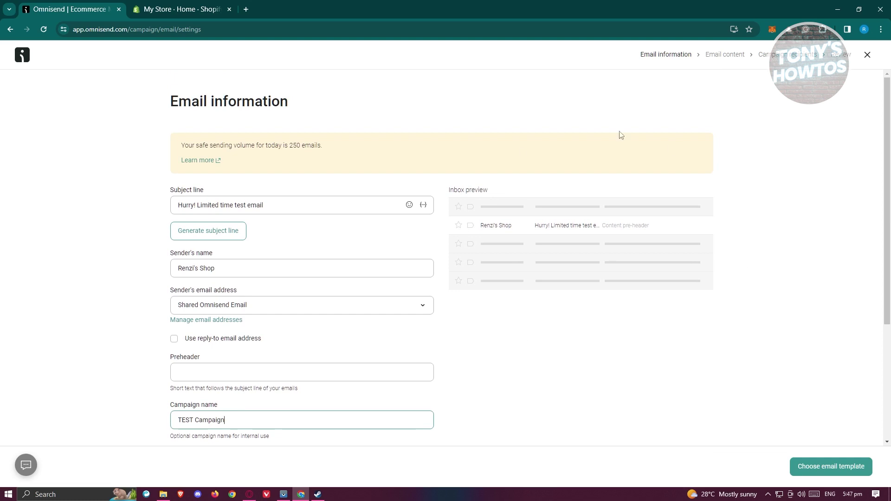
Continue to the email template gallery and apply the "Mothers and nature" template to the campaign
click(799, 469)
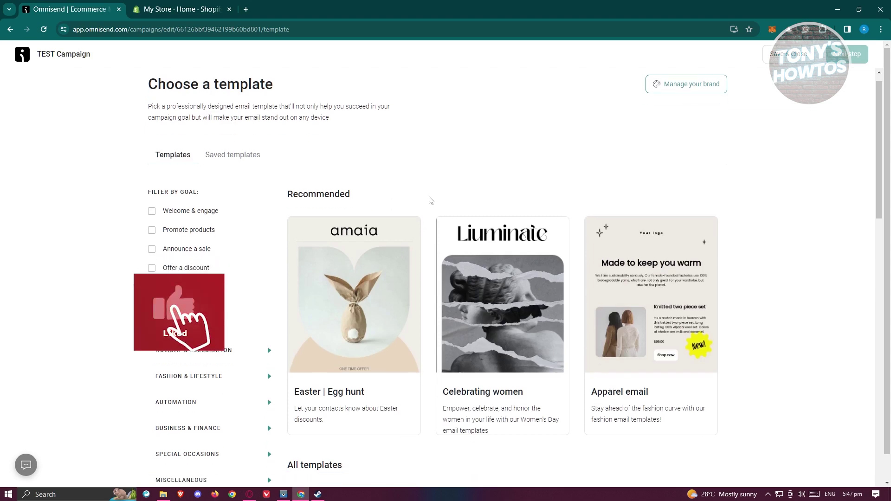
scroll(429, 195, down, 4)
scroll(418, 193, down, 5)
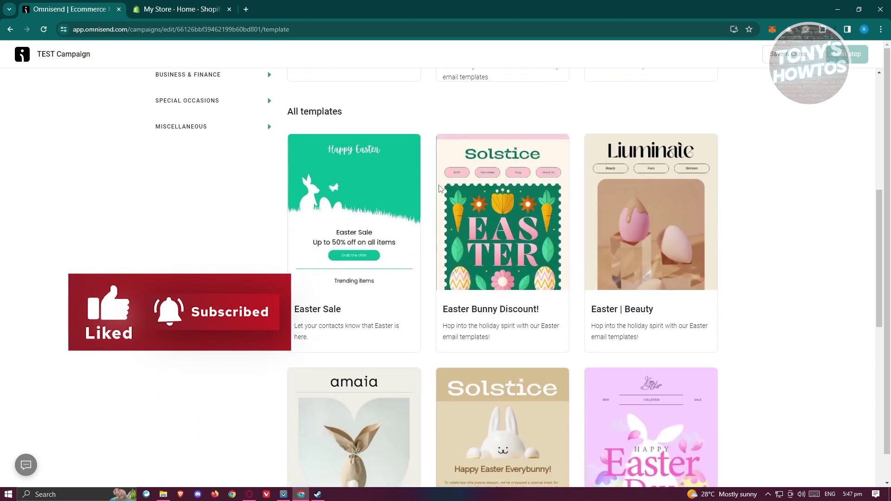
scroll(398, 198, down, 1)
scroll(404, 199, down, 10)
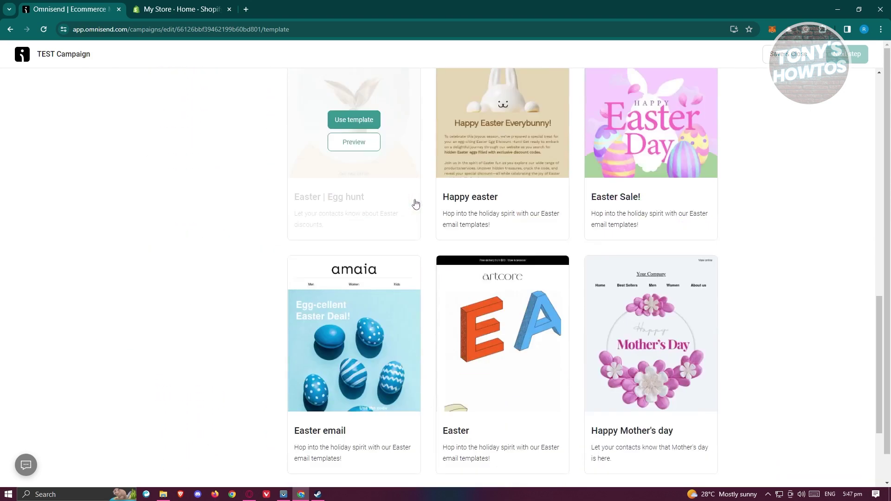
scroll(417, 202, down, 5)
scroll(416, 201, up, 3)
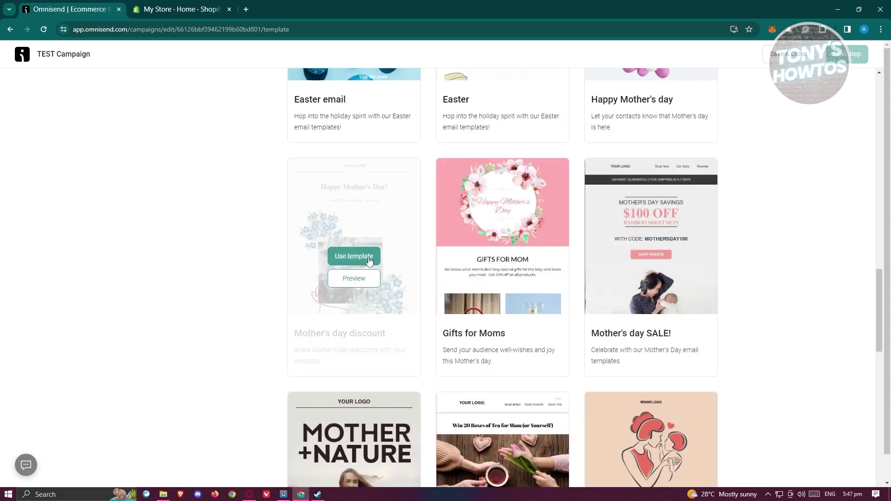
scroll(380, 259, down, 5)
mouse_move(378, 204)
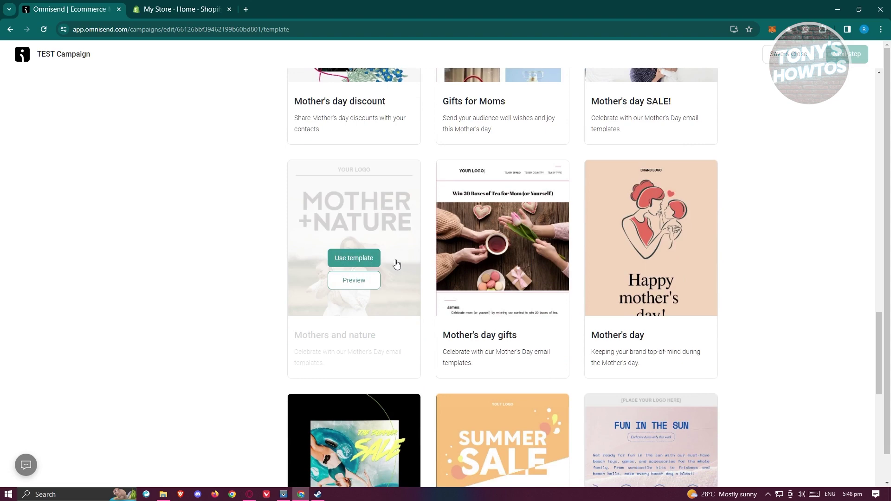
click(368, 260)
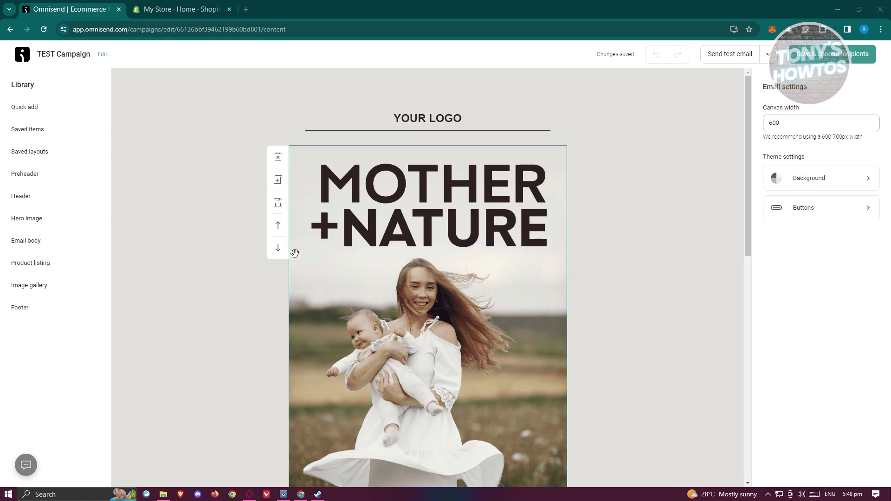
Replace the paragraph beneath the mother-and-child image with "this is a sample text please do not bother changing it."
scroll(263, 320, down, 4)
scroll(235, 322, down, 1)
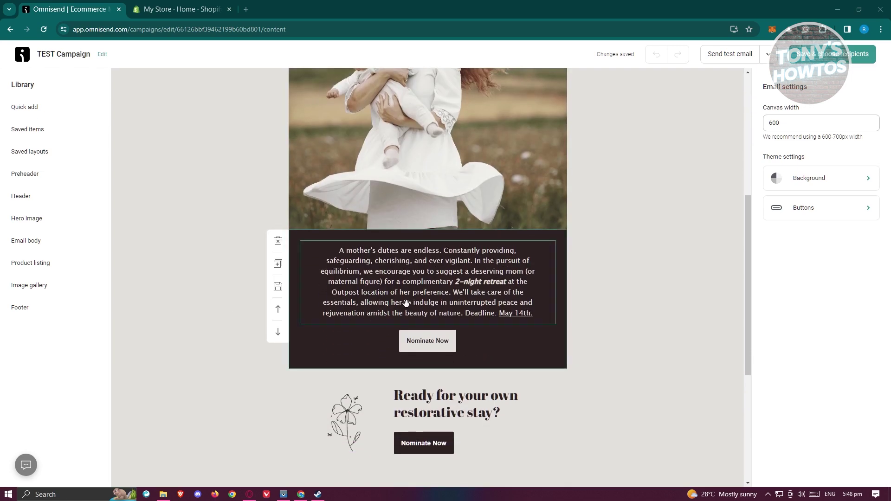
click(398, 281)
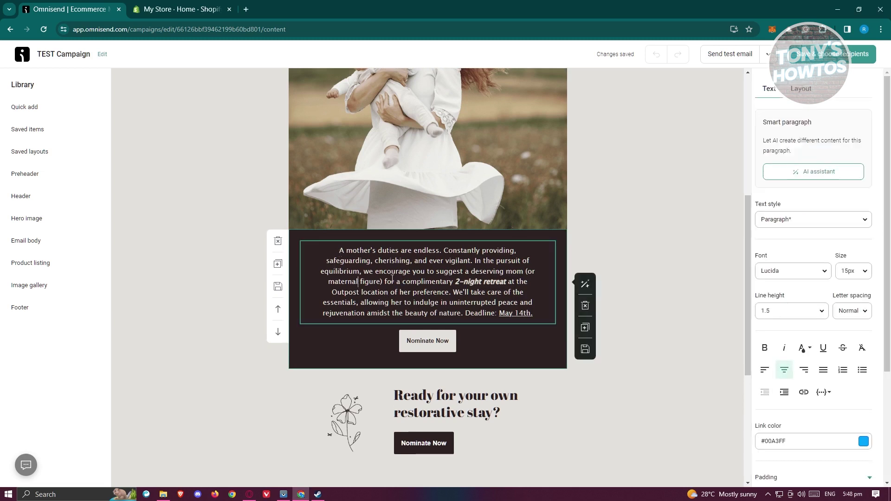
click(635, 257)
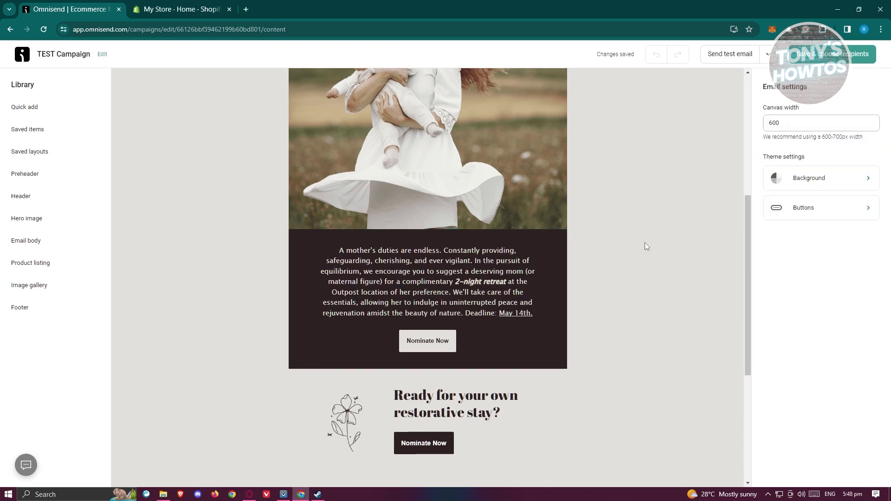
double_click(395, 263)
drag(341, 252, 545, 319)
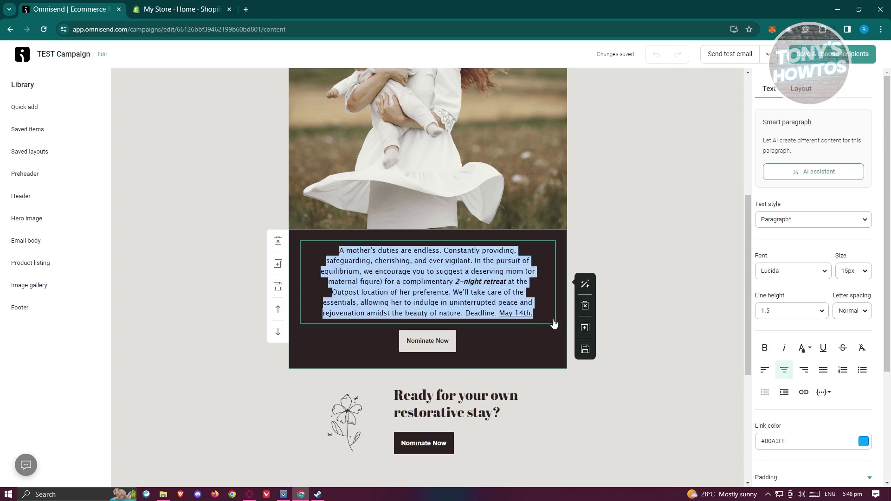
text(th)
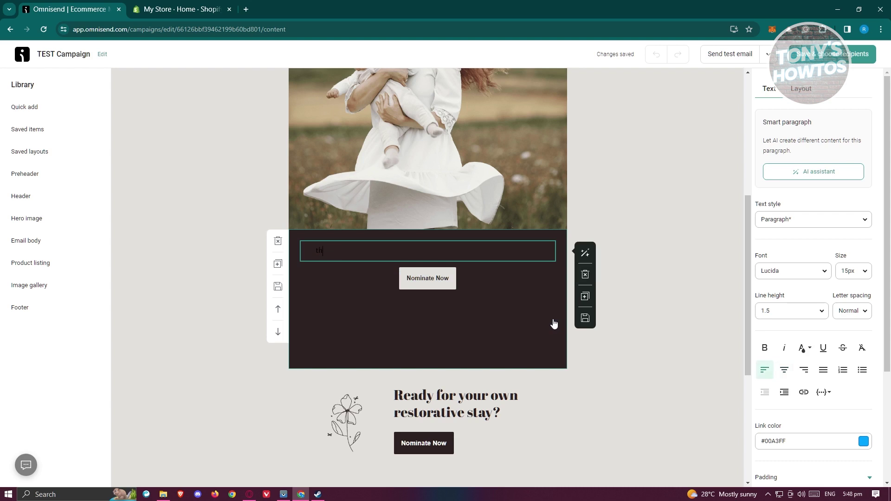
text(giis is a sample text please do not)
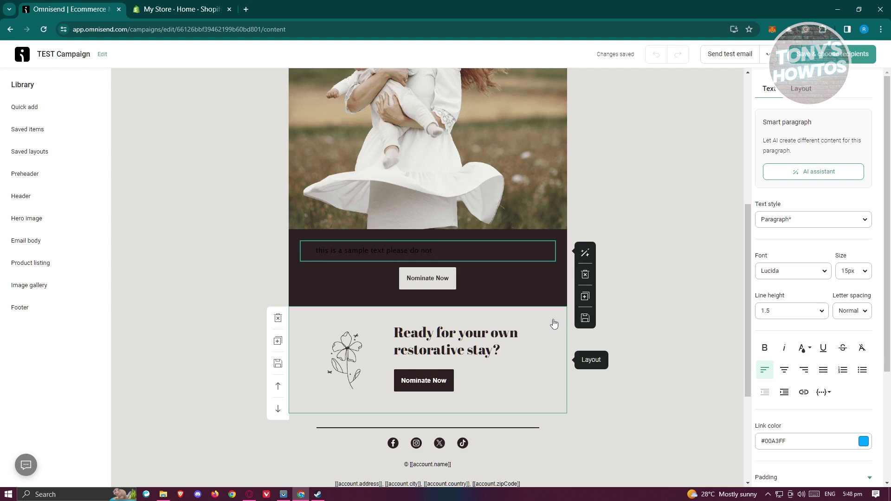
text(er changing it.)
Change the font color of the whole sample text paragraph to white
triple_click(531, 246)
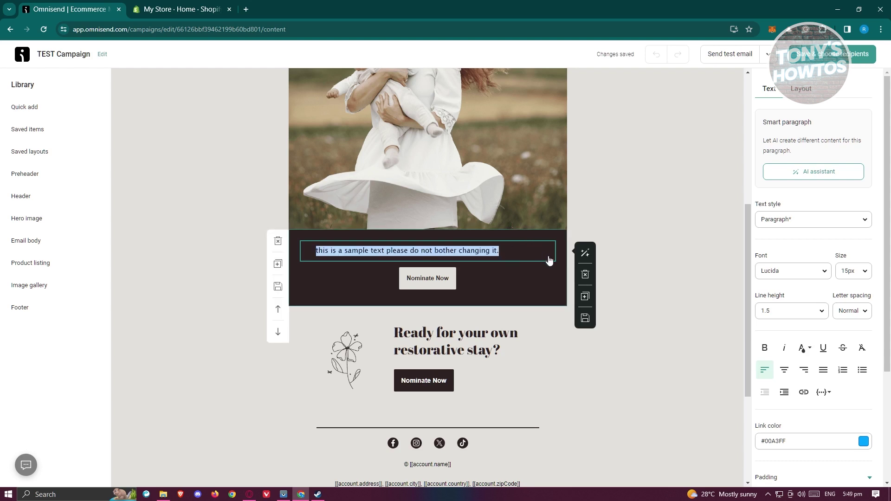
scroll(825, 381, down, 2)
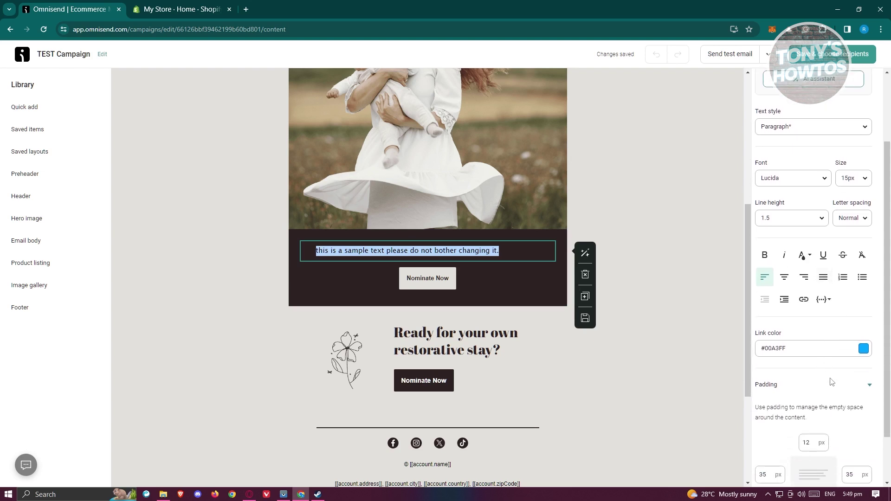
scroll(831, 382, up, 2)
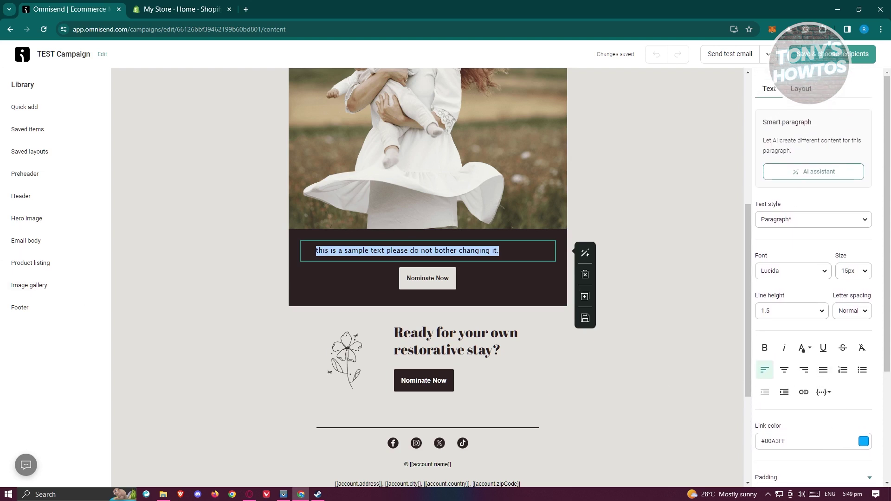
click(803, 348)
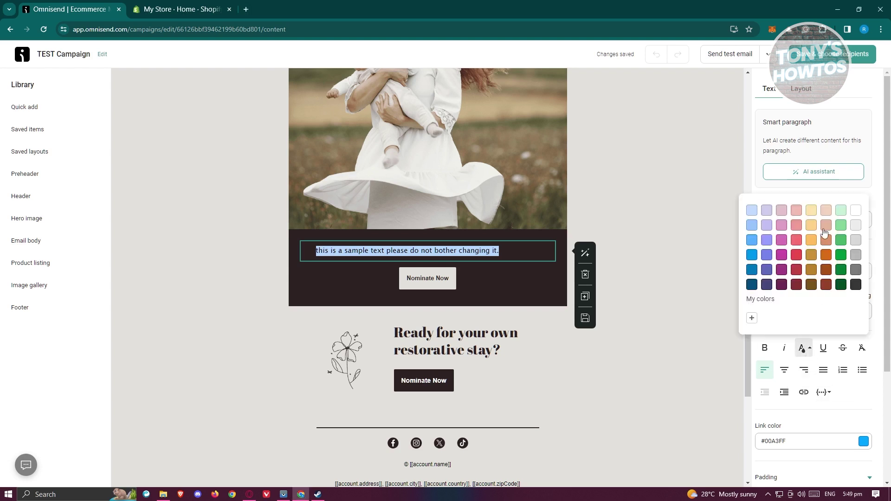
click(857, 216)
click(642, 280)
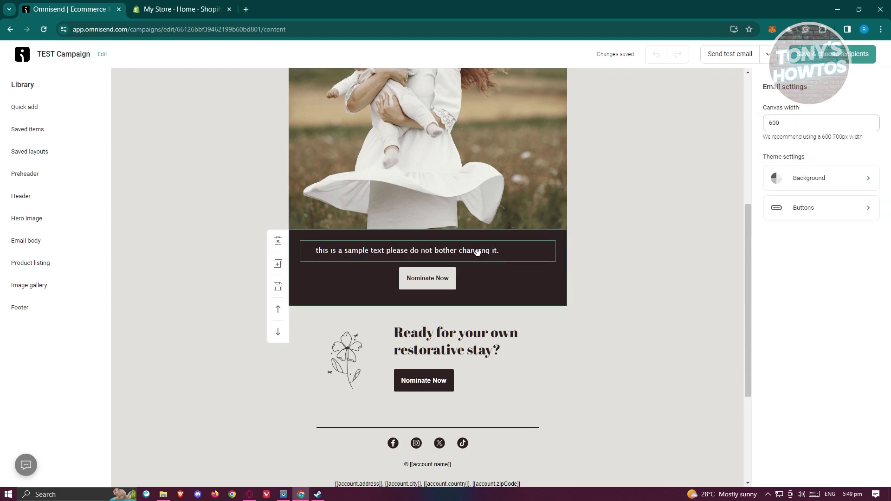
Review the sample paragraph's font, size, spacing and padding settings, and the library's quick-add items
double_click(477, 250)
drag(501, 251, 302, 244)
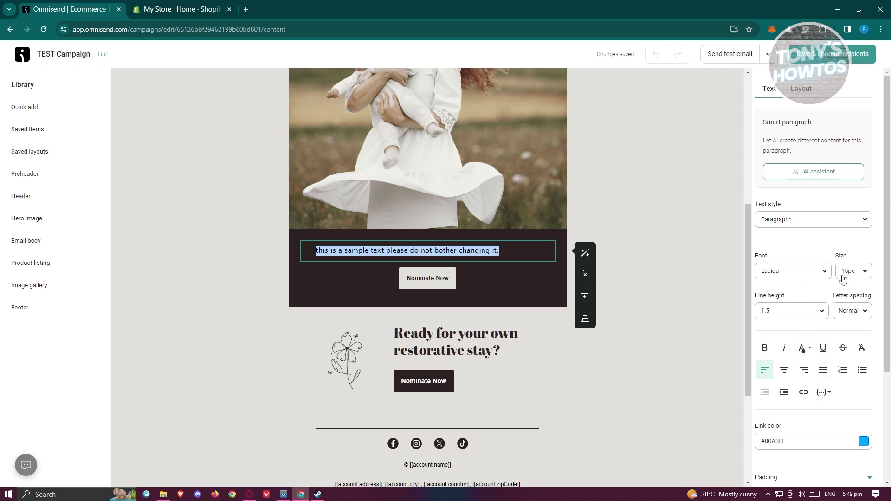
scroll(789, 222, down, 3)
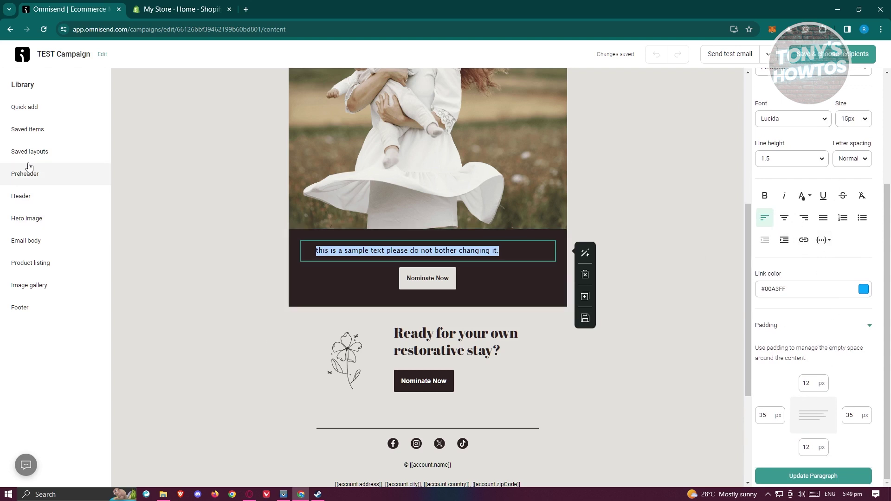
mouse_move(32, 107)
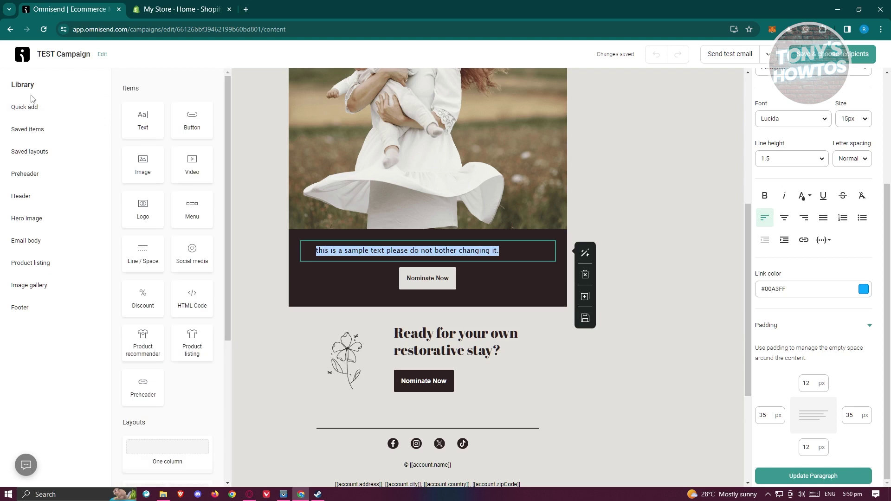
click(257, 289)
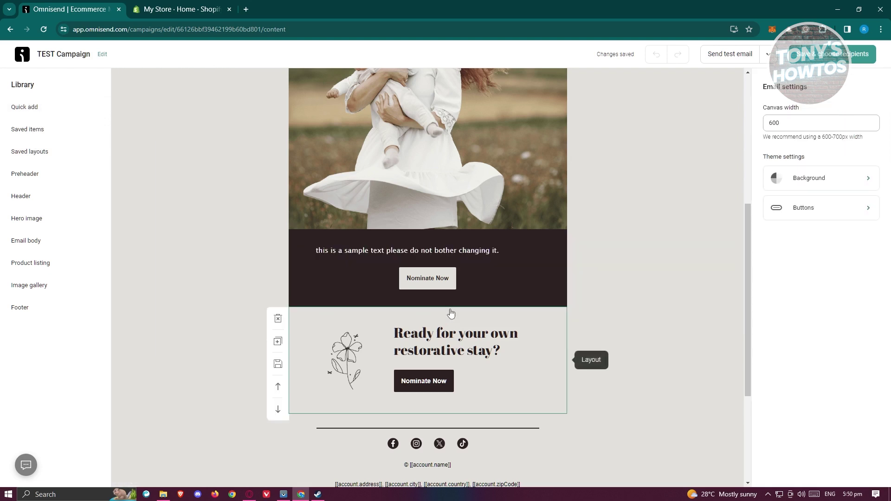
Examine the text, link, style, alignment and padding settings of the "Nominate Now" button in the dark section
click(452, 278)
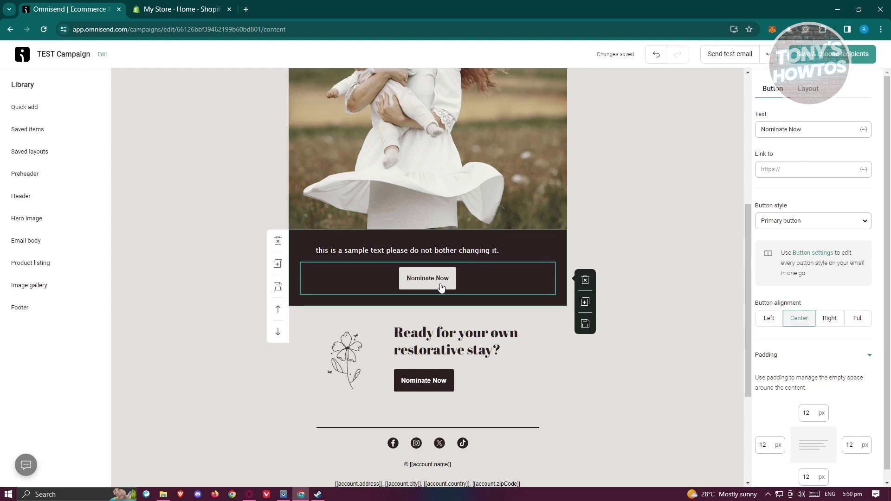
click(797, 169)
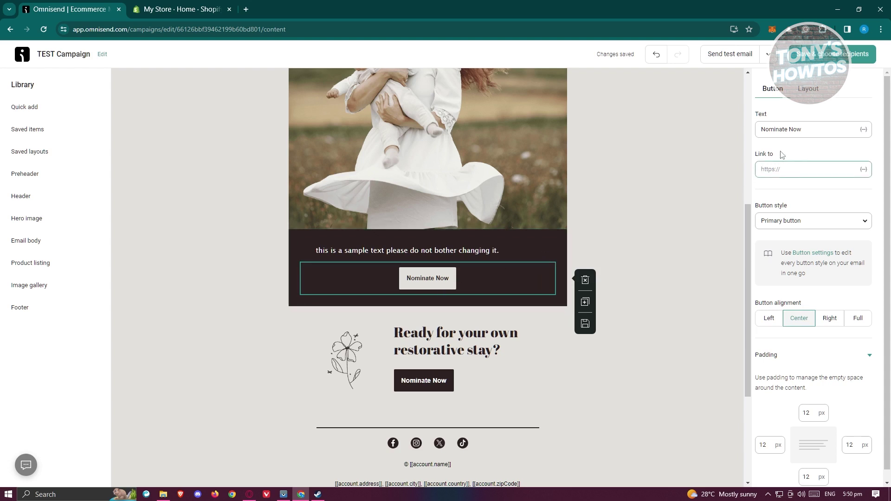
scroll(805, 291, down, 1)
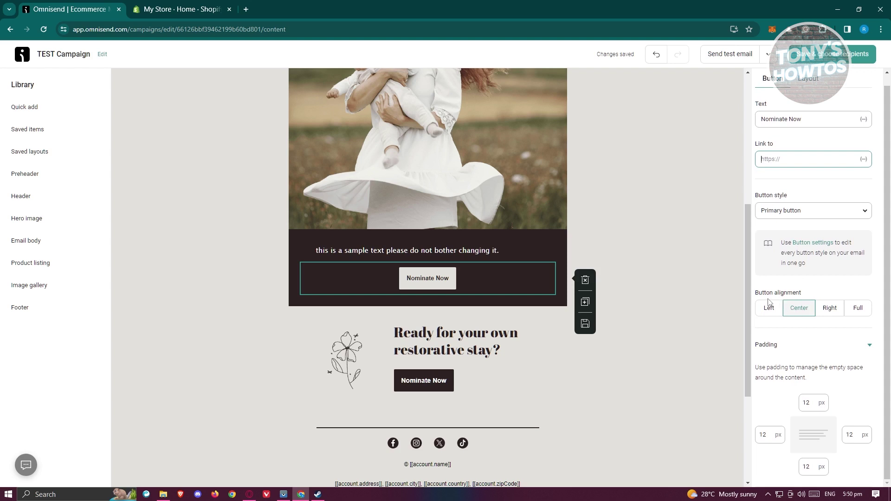
click(601, 358)
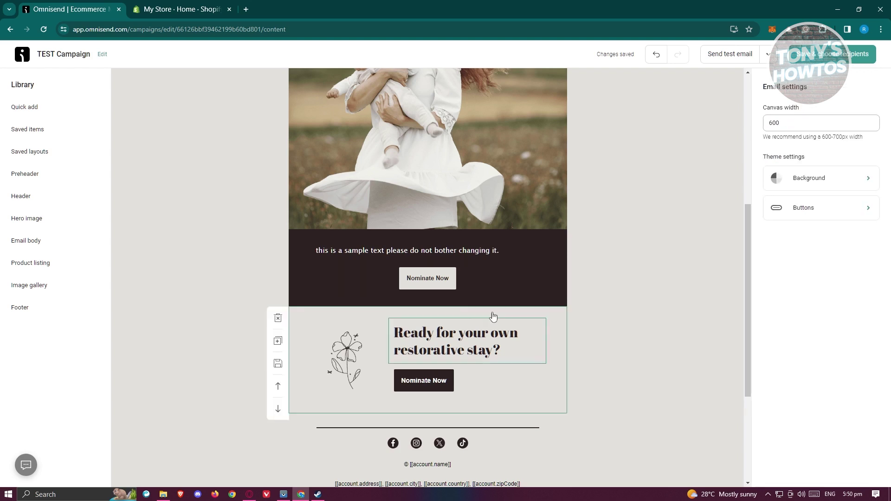
Move the "Nominate Now" button above the sample text paragraph in the dark section
mouse_move(441, 280)
mouse_down()
mouse_move(436, 293)
mouse_move(431, 284)
mouse_up()
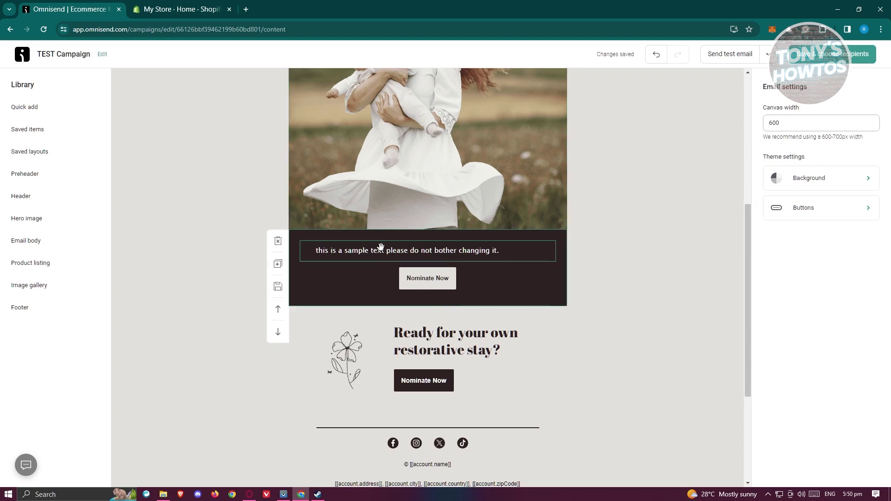
mouse_move(426, 277)
mouse_down()
mouse_move(421, 258)
mouse_move(423, 286)
mouse_move(438, 268)
mouse_move(438, 296)
mouse_move(440, 265)
mouse_up()
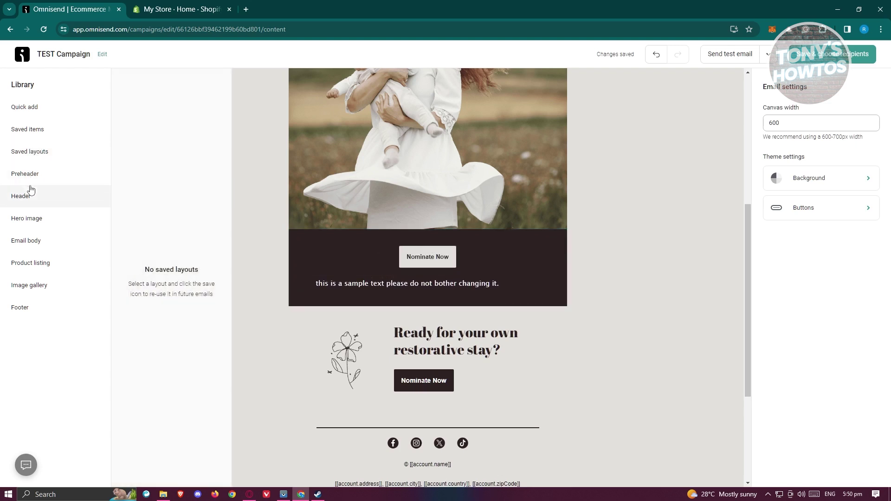
Add a discount item from the library's quick-add items between the hero image and the dark section
click(39, 110)
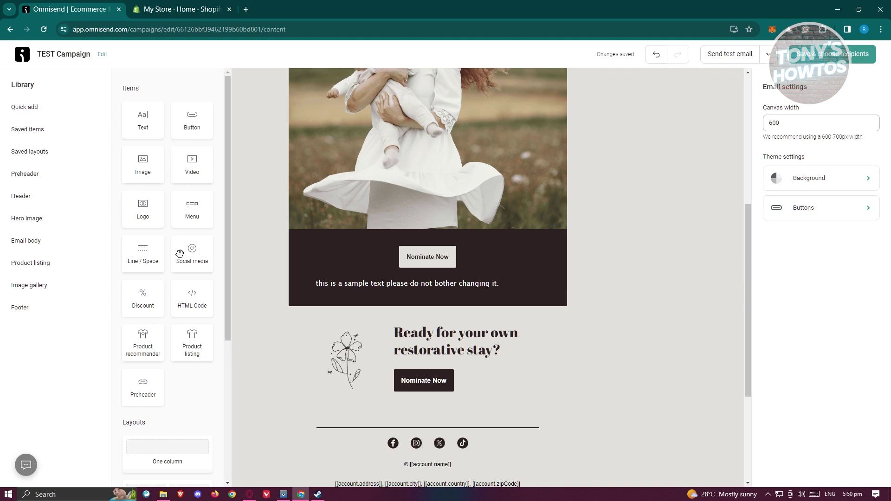
scroll(182, 248, down, 1)
scroll(182, 250, down, 1)
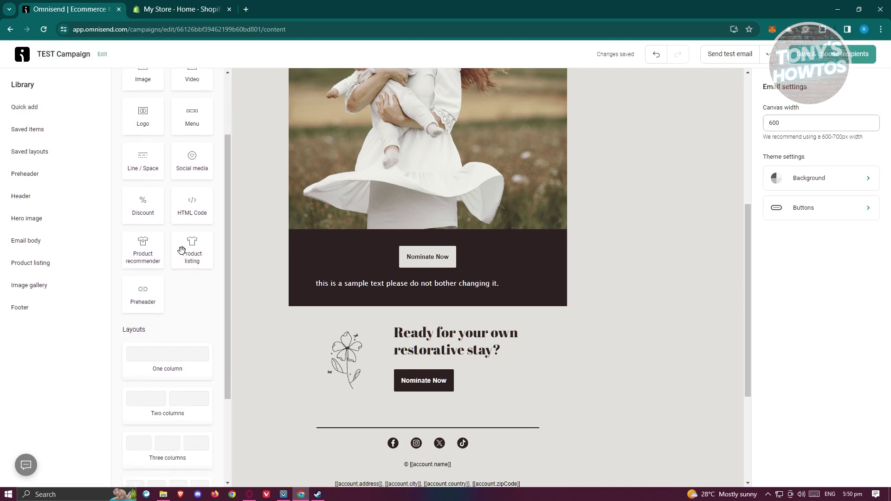
drag(142, 198, 464, 243)
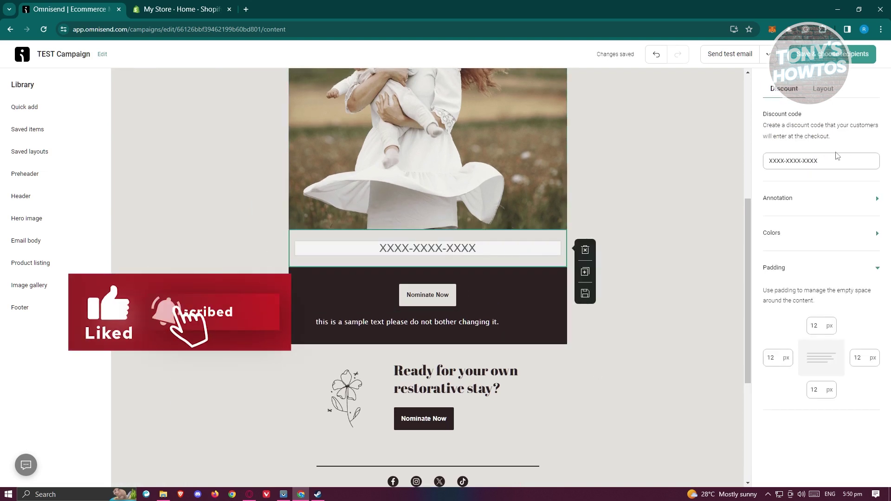
Set the discount block's code to XXXX-XXXX-1234 and deselect the block
drag(829, 161, 803, 160)
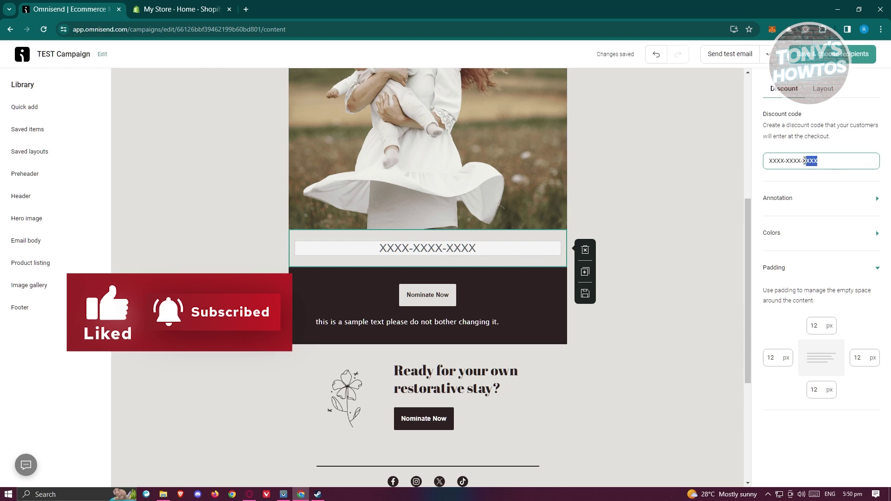
text(1234)
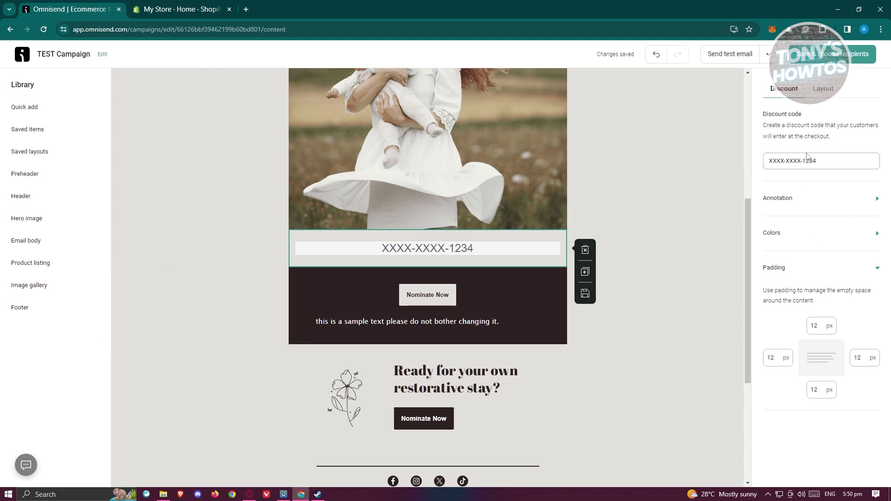
click(671, 206)
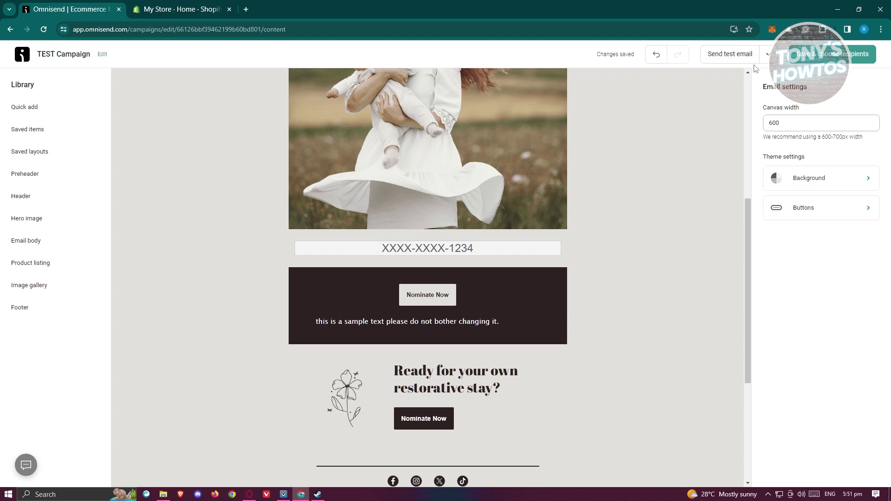
Send a test email of the campaign to the prefilled email address
click(731, 55)
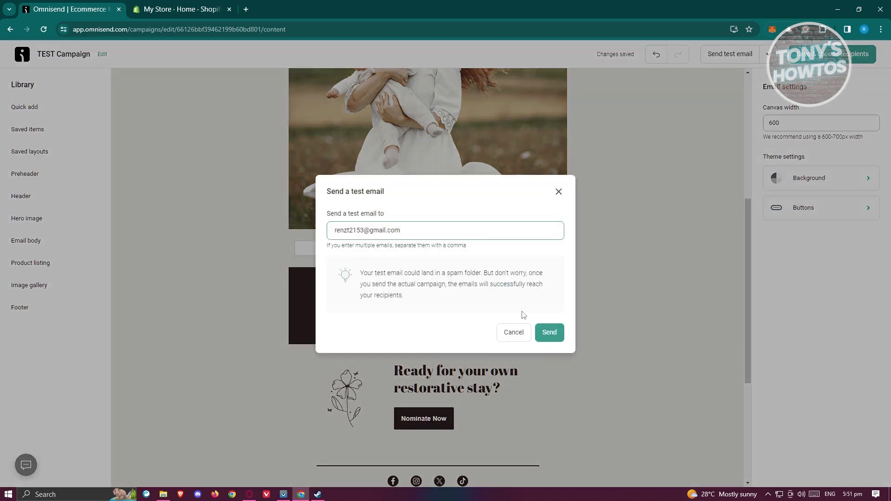
drag(410, 231, 292, 234)
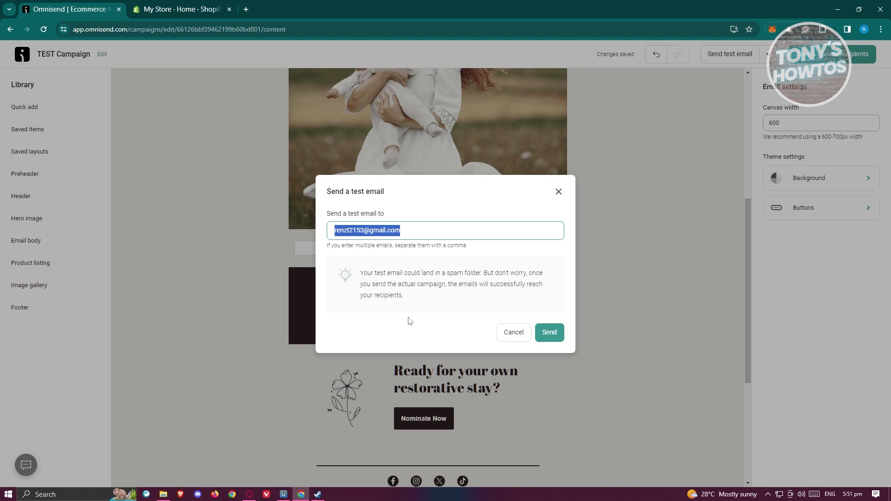
click(549, 333)
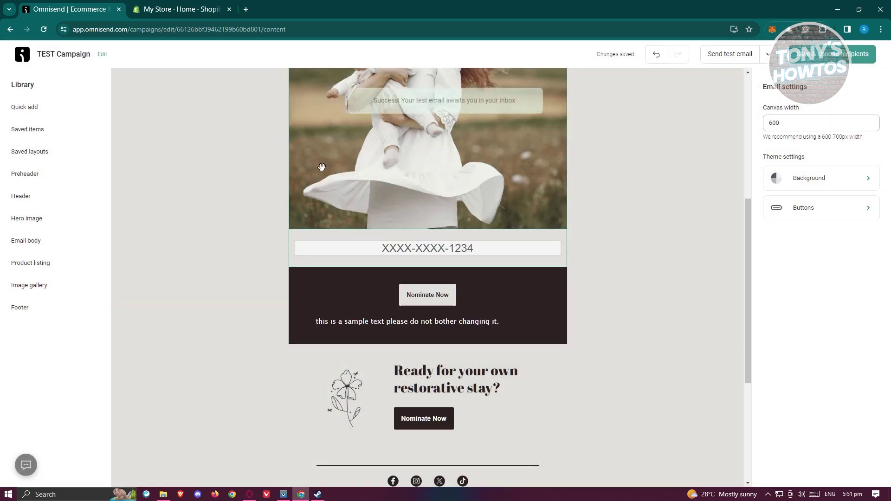
Switch to Gmail at gmail.com in a new browser tab beside Omnisend, check the inbox and available accounts, and return to the campaign editor
click(247, 10)
text(gmail.com)
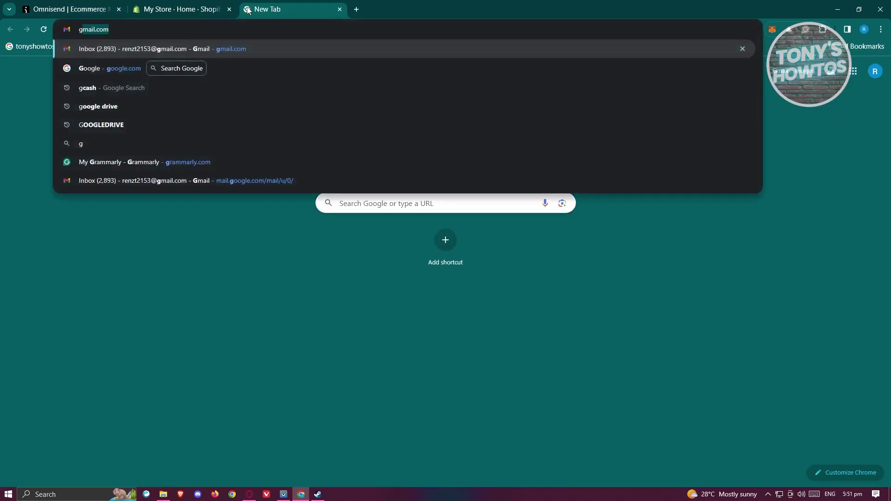
key(Return)
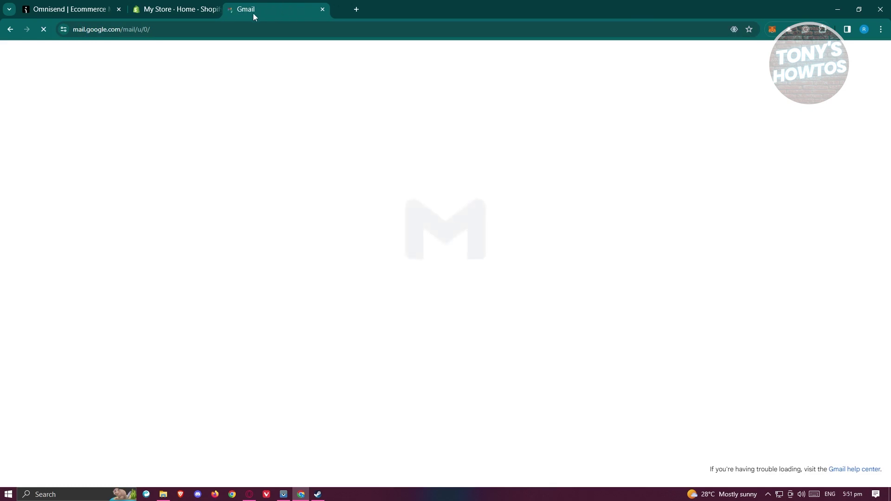
drag(280, 11, 170, 5)
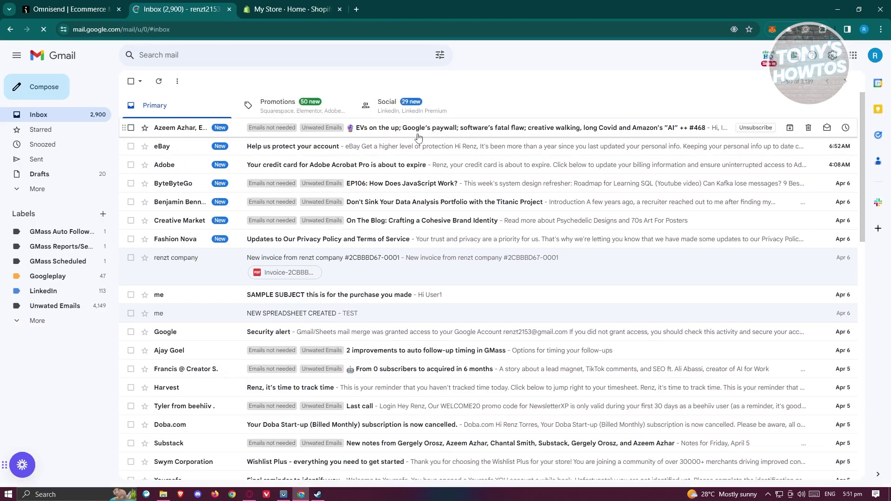
click(876, 55)
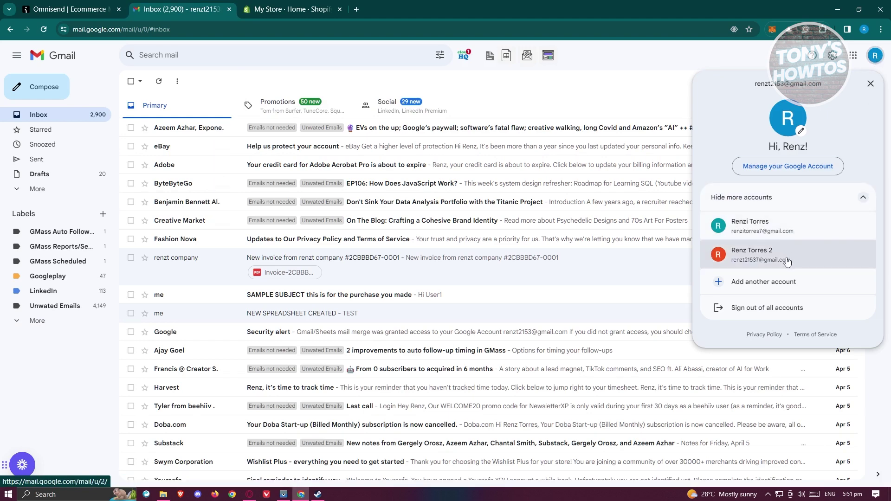
click(70, 9)
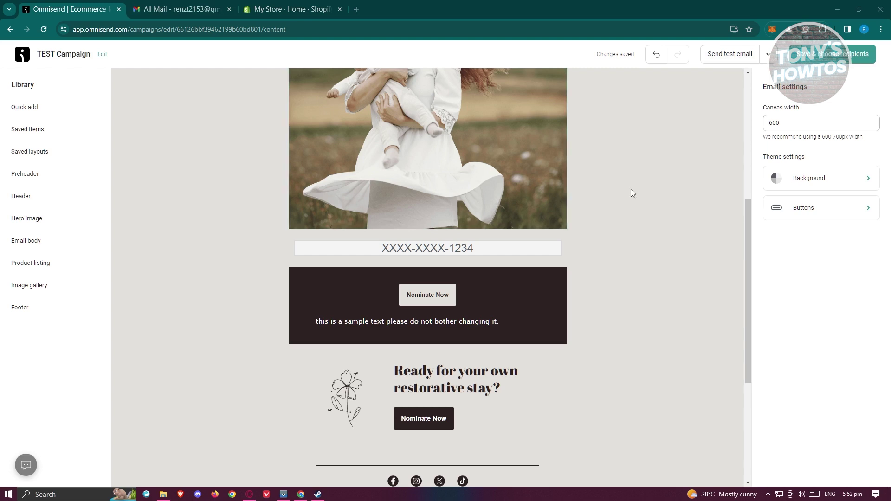
Preview the whole campaign email from header to footer and close the preview
click(766, 57)
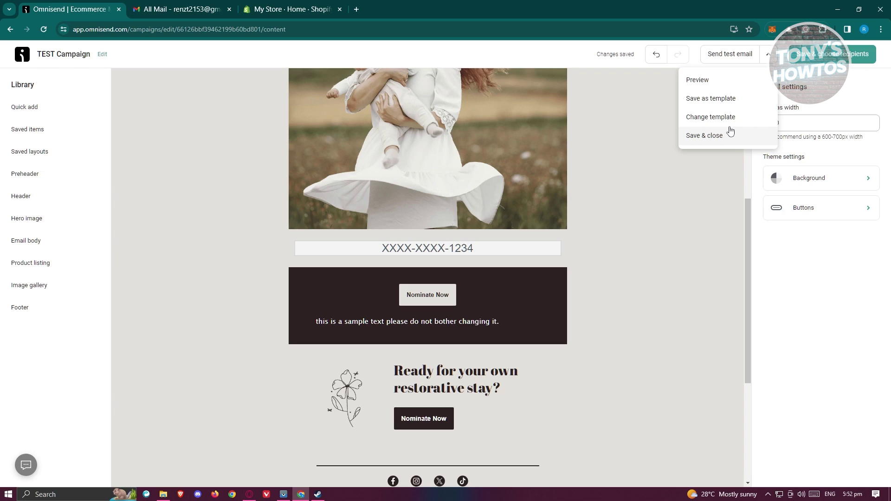
click(722, 83)
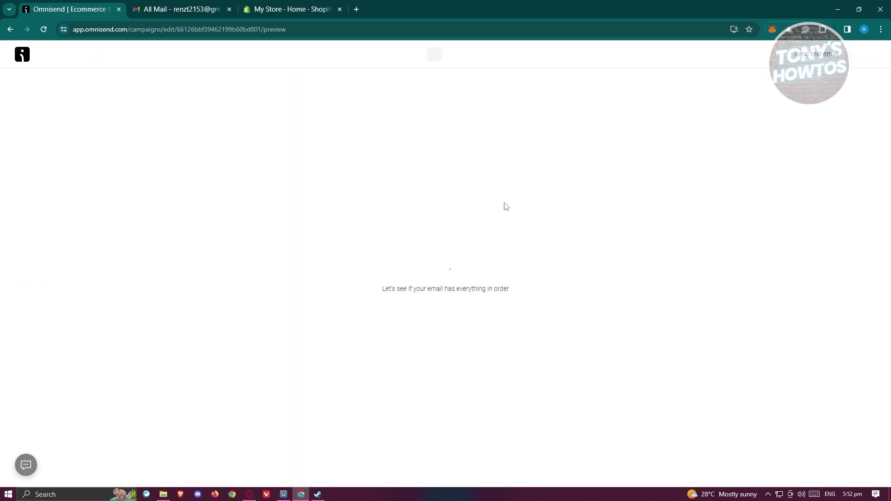
scroll(343, 179, down, 15)
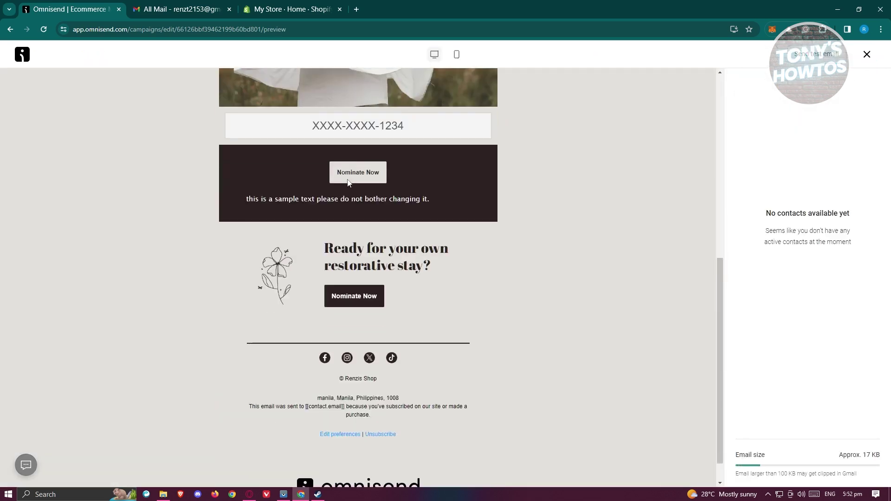
scroll(347, 179, up, 15)
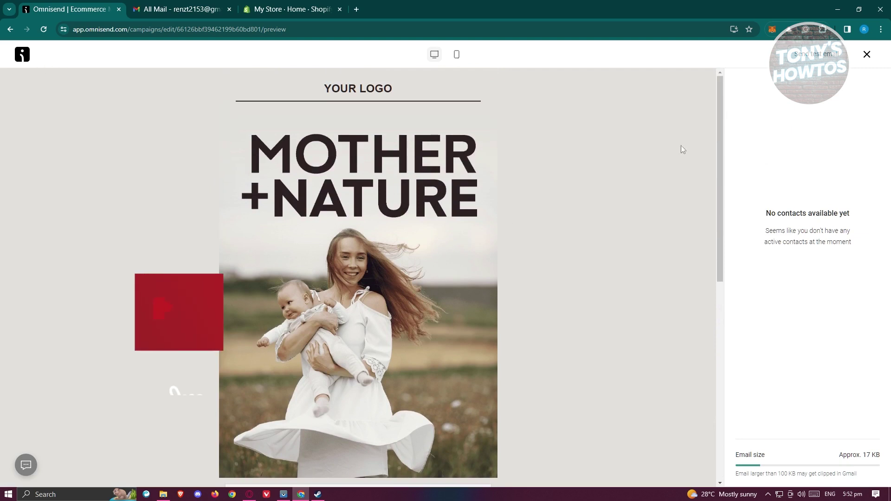
click(866, 54)
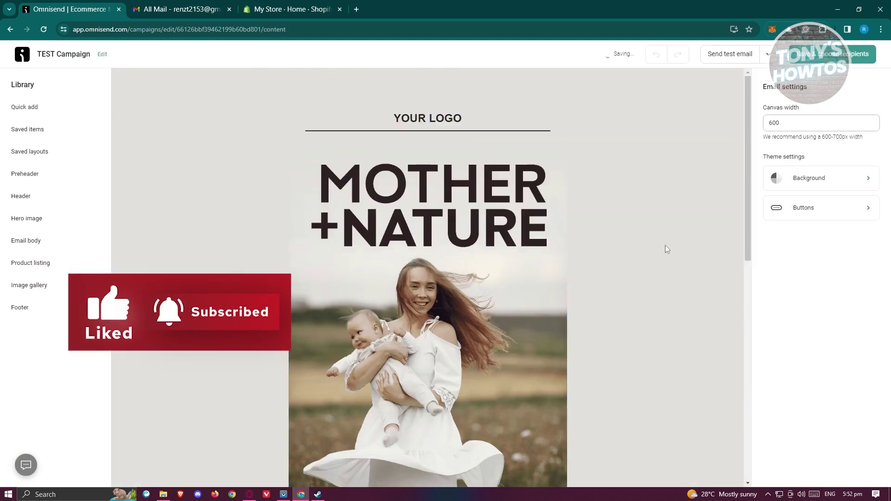
Set the campaign's recipients to all subscribers after checking the segment choices, and save and close the campaign
click(831, 55)
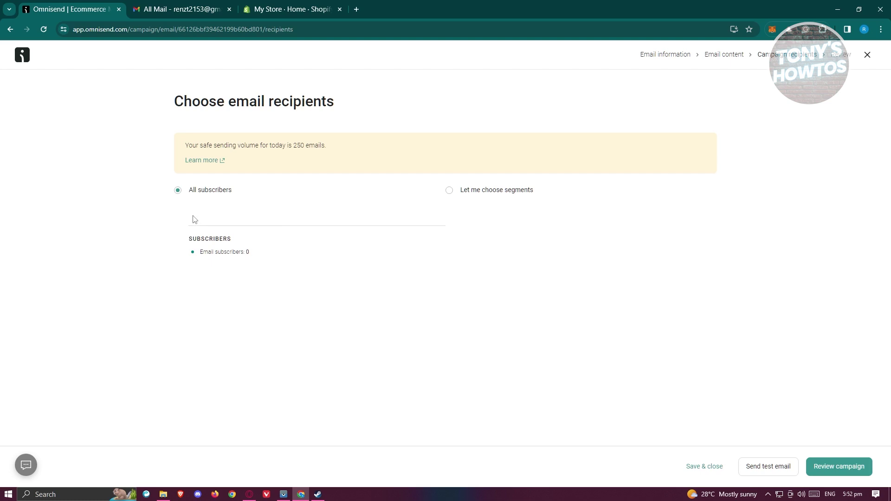
click(450, 191)
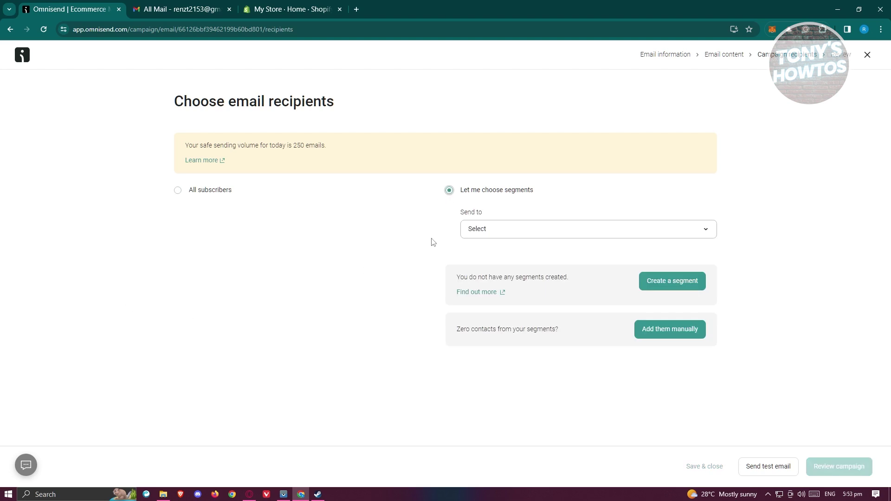
click(510, 228)
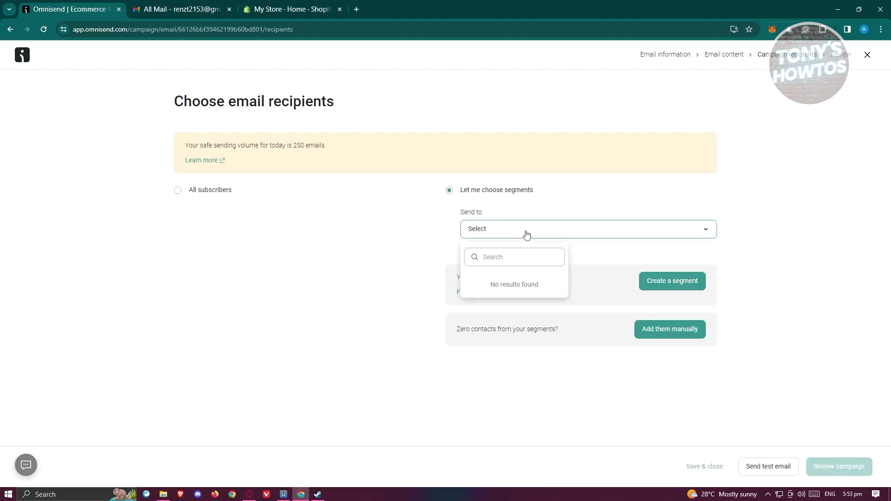
click(528, 233)
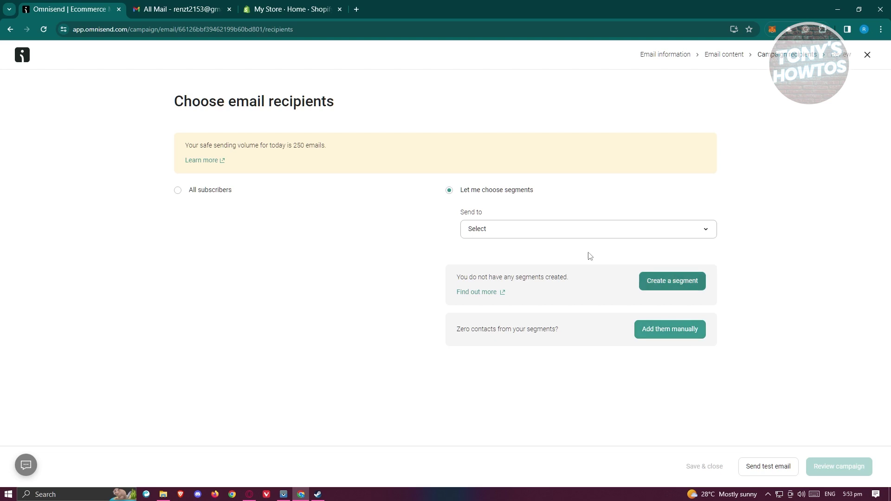
click(178, 192)
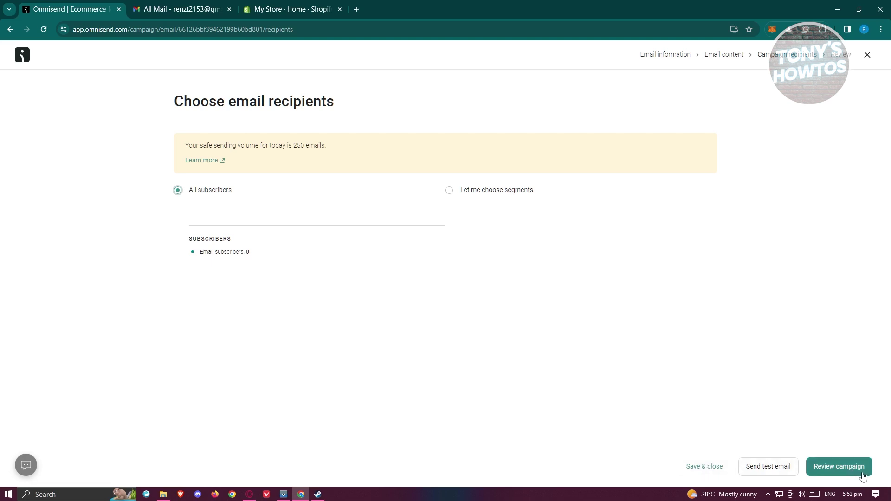
click(697, 471)
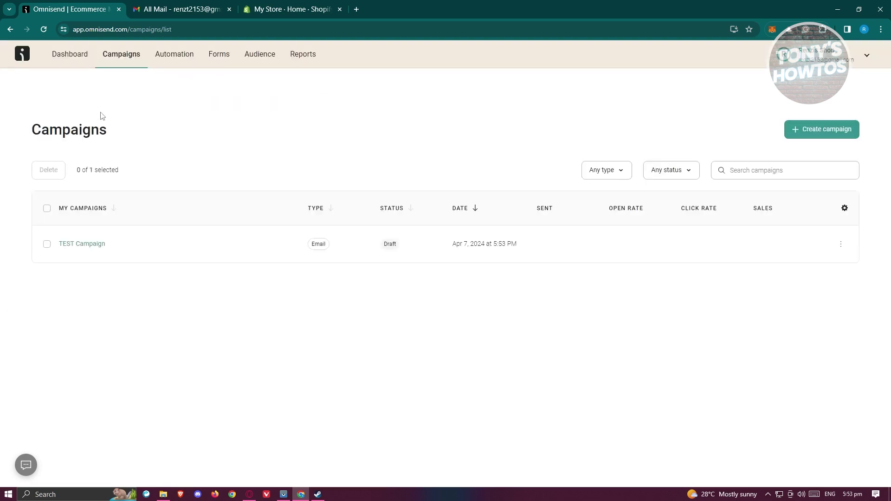
Open the form for adding a single contact to the audience's contact list
click(257, 57)
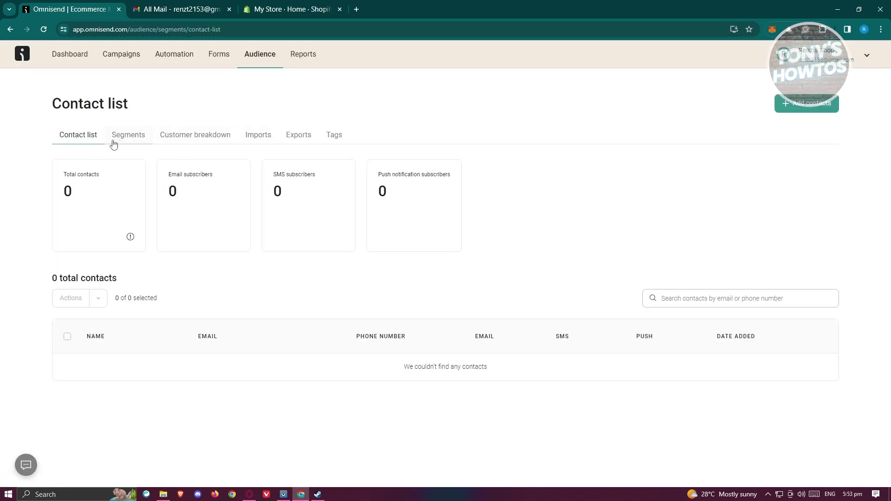
click(800, 106)
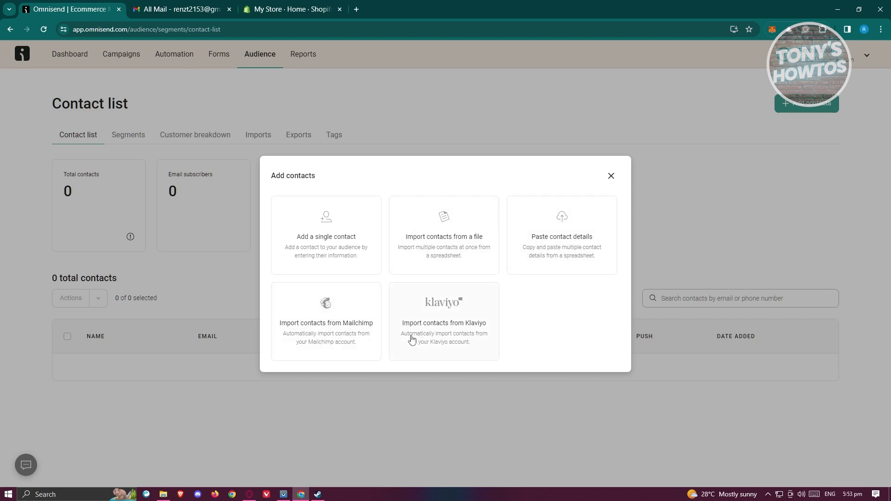
click(307, 238)
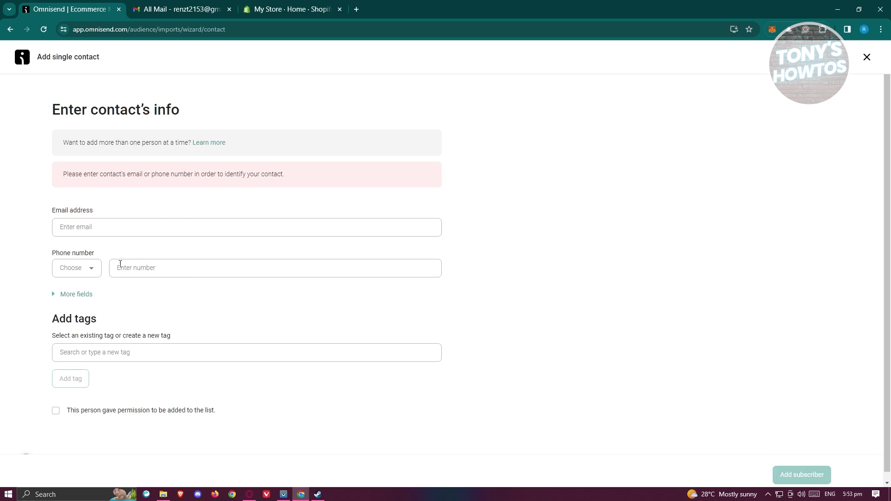
Examine the single-contact form's basic and additional fields, tags and permission option, and close the form without adding a contact
scroll(268, 319, down, 1)
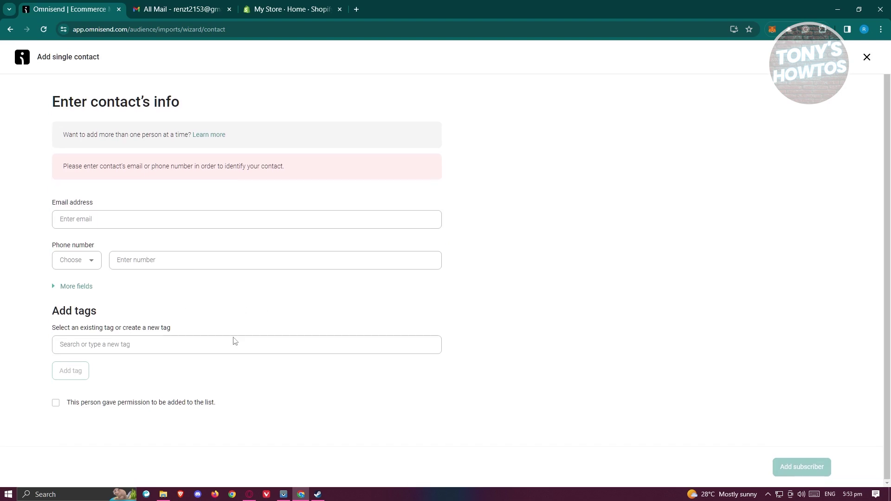
click(67, 287)
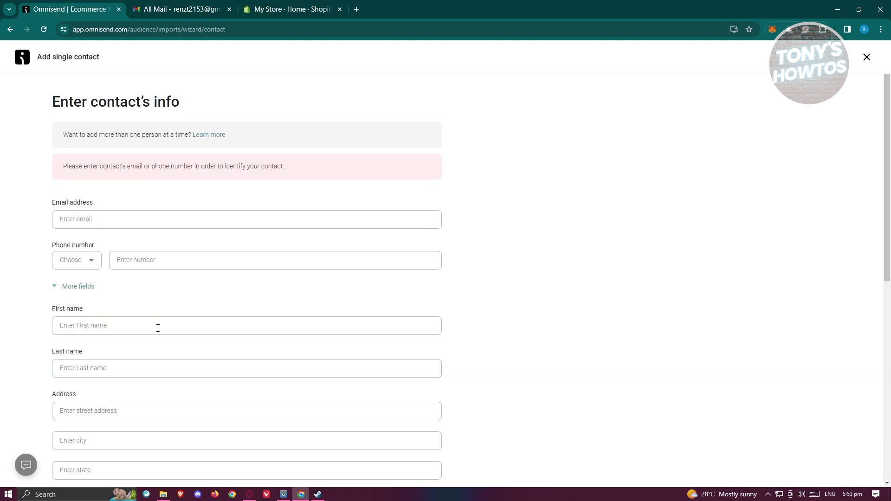
scroll(267, 315, down, 5)
scroll(267, 316, up, 1)
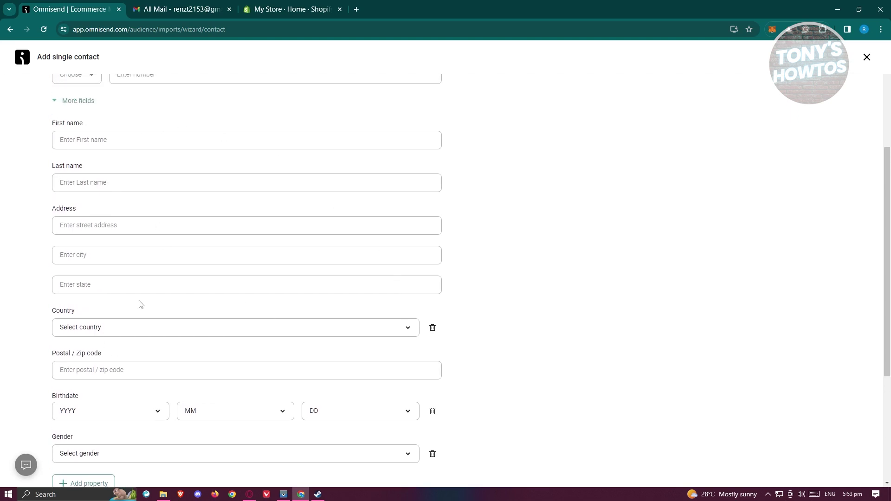
scroll(154, 289, down, 4)
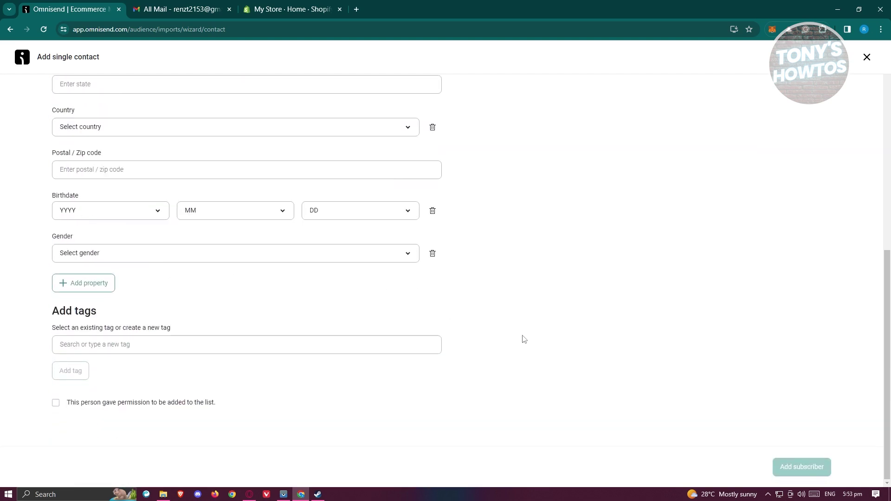
scroll(464, 348, up, 5)
scroll(118, 213, up, 3)
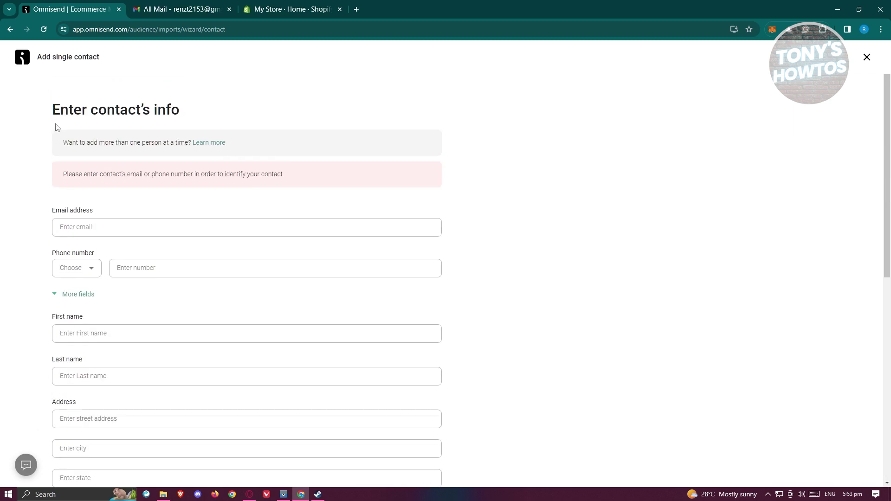
click(866, 57)
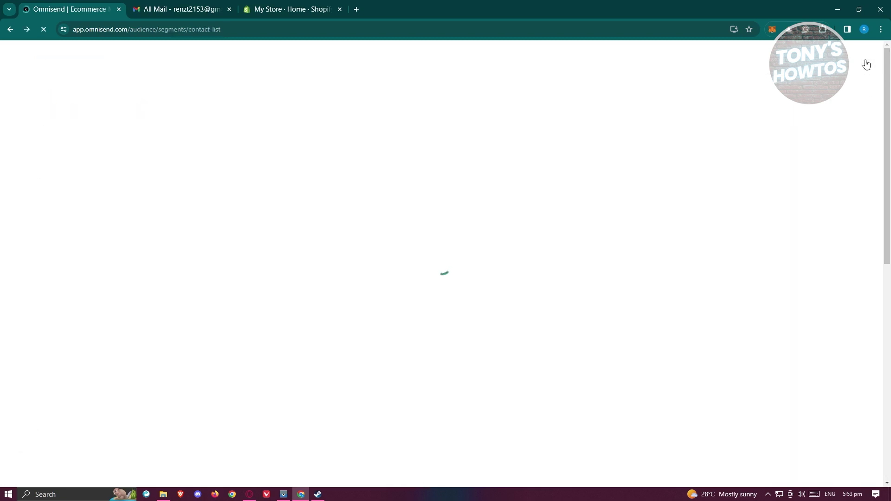